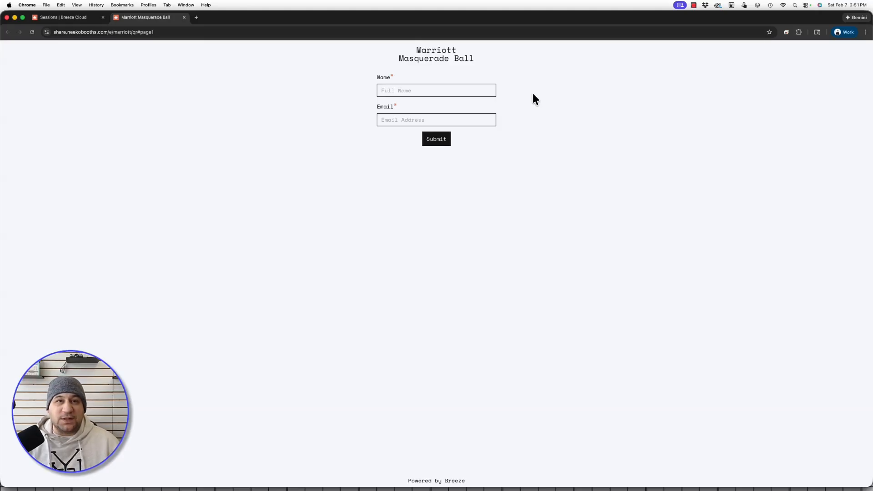
Step: Fill in the guest's full name and email on the Marriott Masquerade Ball form and submit it
click(423, 90)
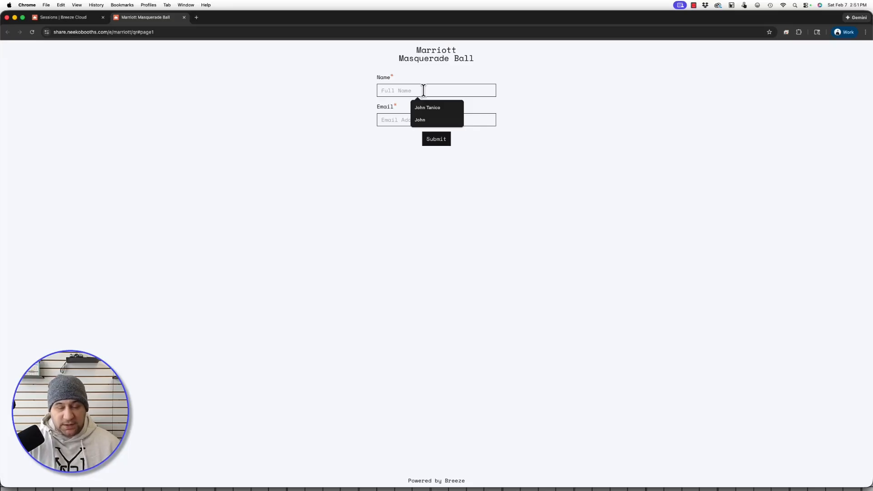
text(John)
key(Down)
key(Return)
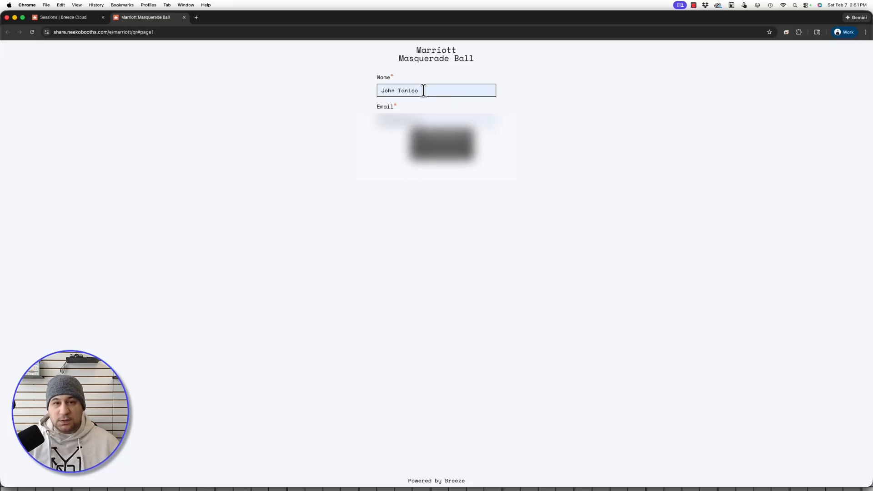
key(Return)
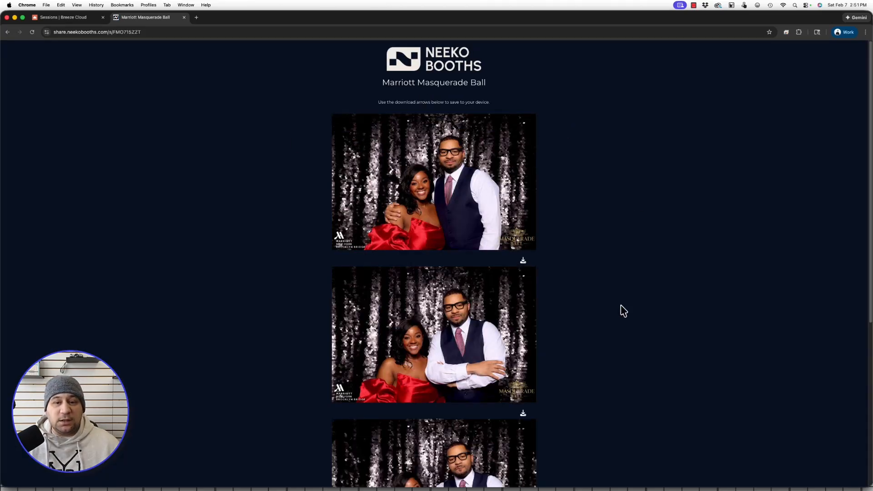
Step: Look through the photos and video on the Marriott Masquerade Ball session page
scroll(621, 306, down, 1)
scroll(609, 232, down, 6)
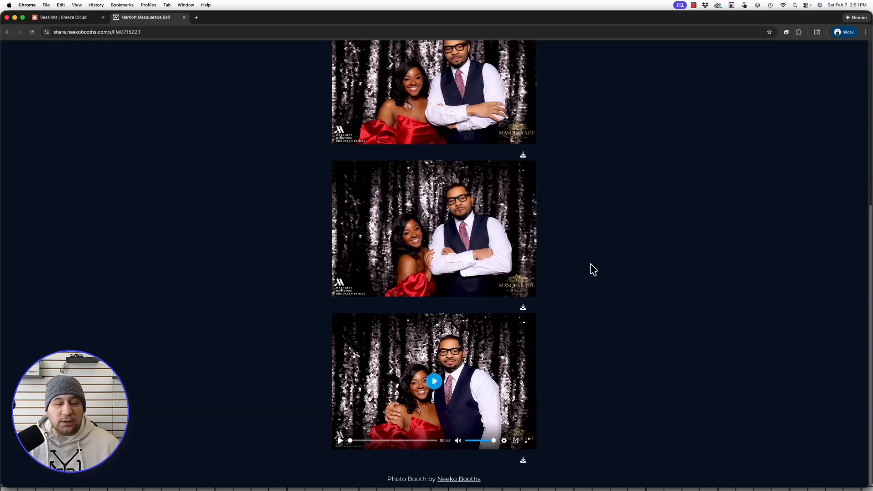
scroll(555, 327, up, 6)
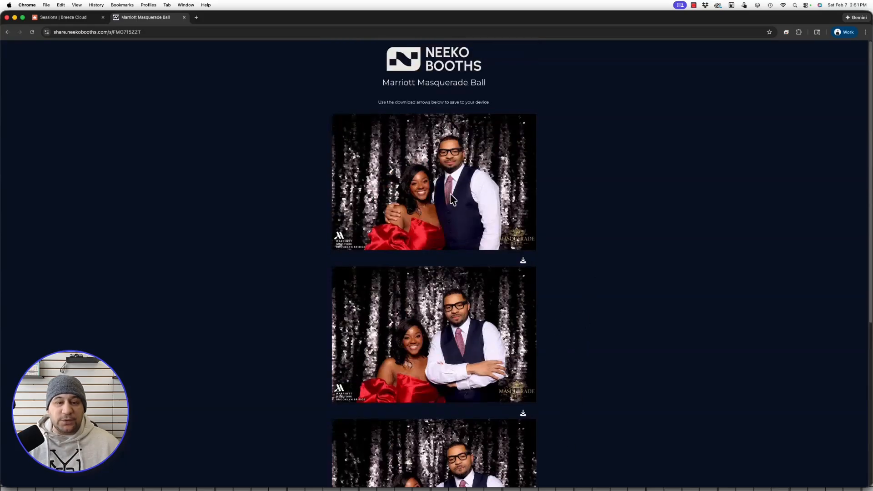
scroll(453, 200, down, 6)
scroll(559, 232, up, 6)
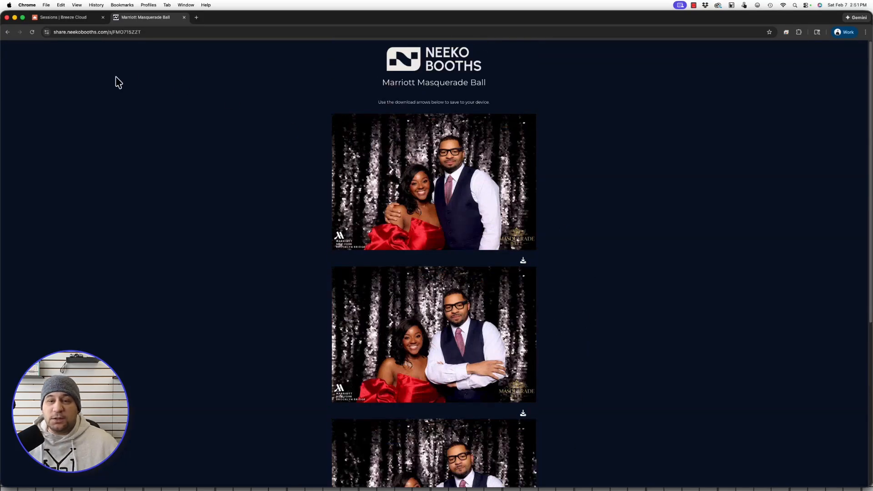
Step: Switch to the Breeze Cloud window, open the 2x6 Test event's cloud survey for editing and set its type to Microsite Gateway
click(14, 18)
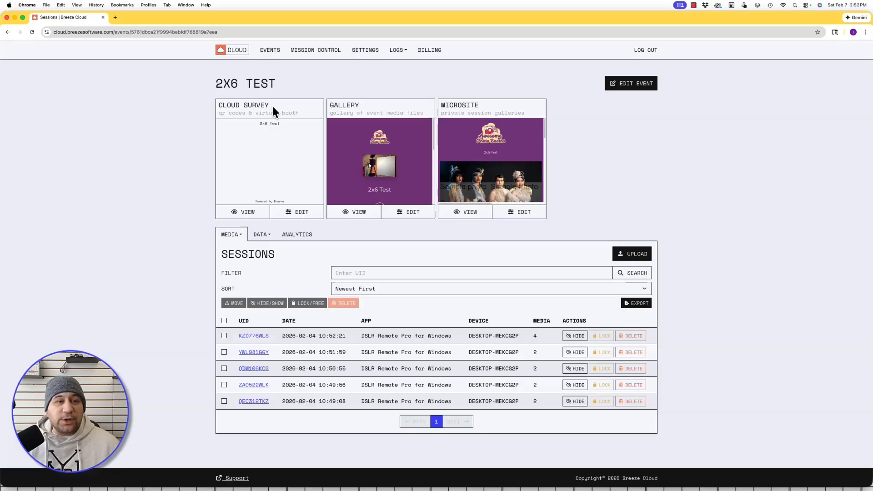
drag(272, 105, 218, 106)
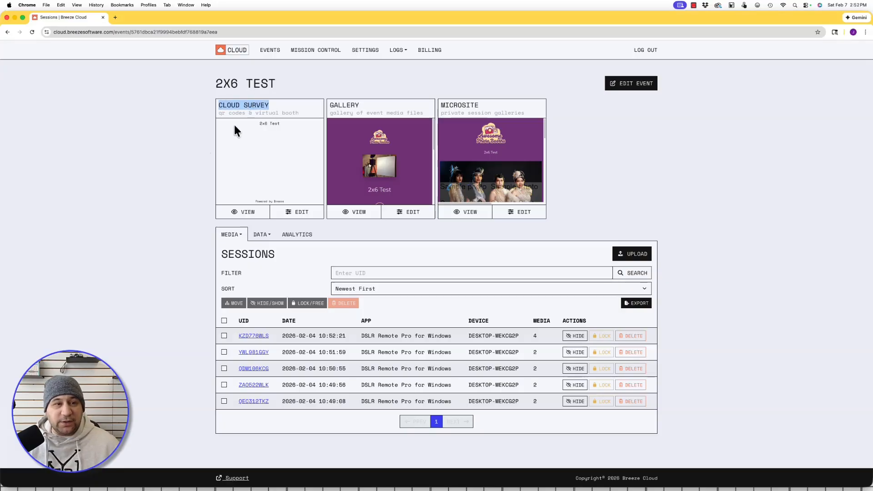
click(169, 141)
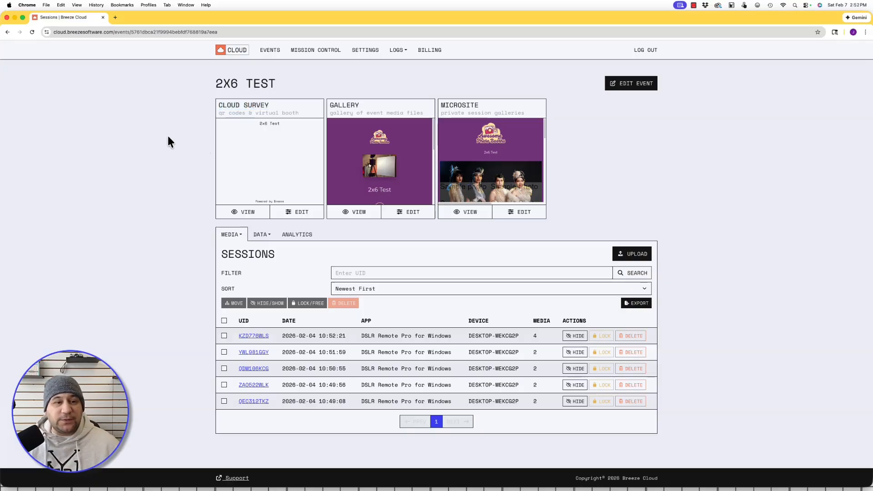
click(291, 217)
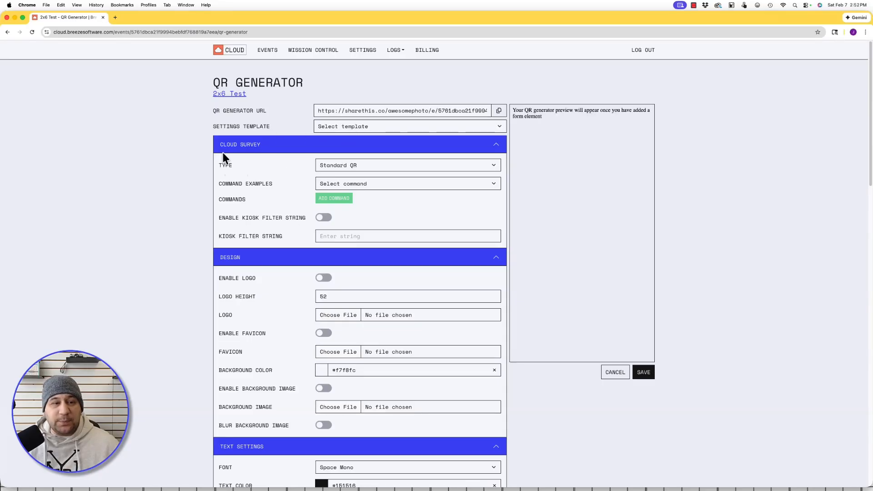
click(371, 167)
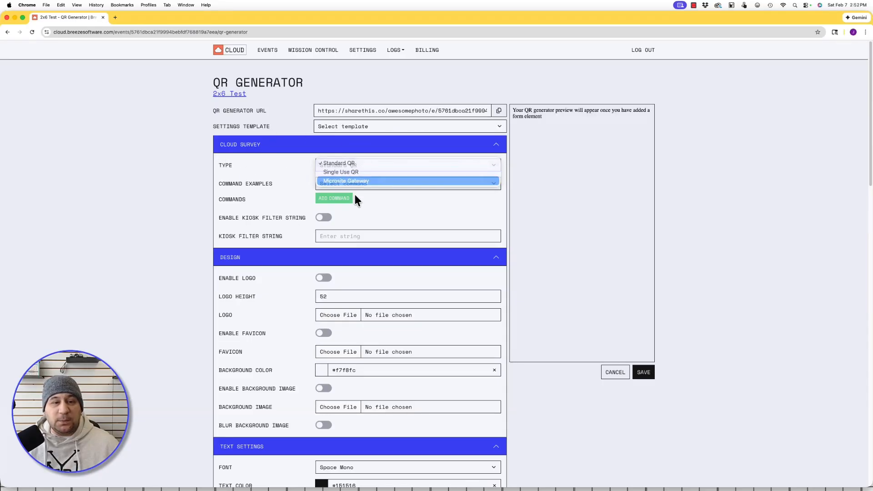
click(356, 182)
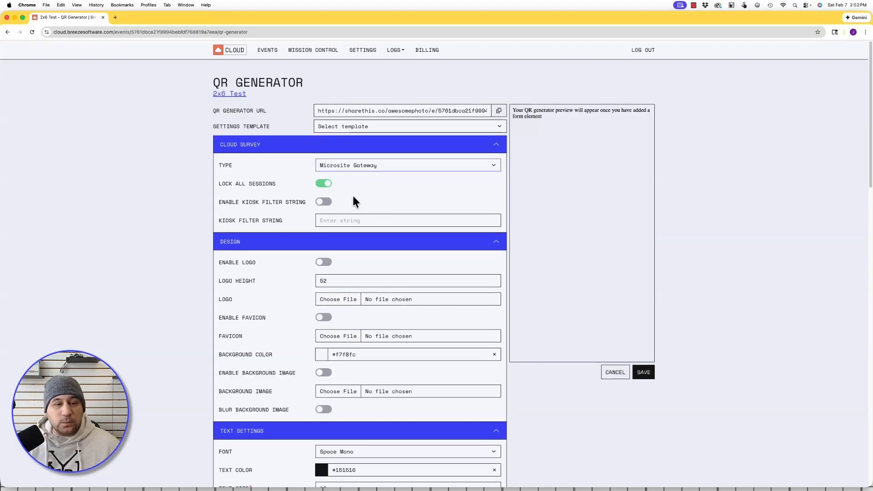
Step: Check which settings templates are available for the cloud survey without applying one
scroll(300, 248, down, 5)
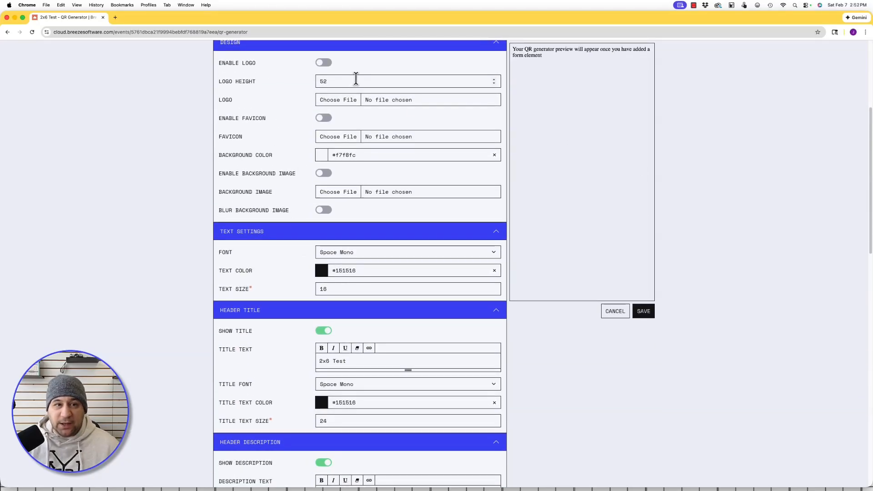
scroll(356, 79, up, 5)
click(341, 127)
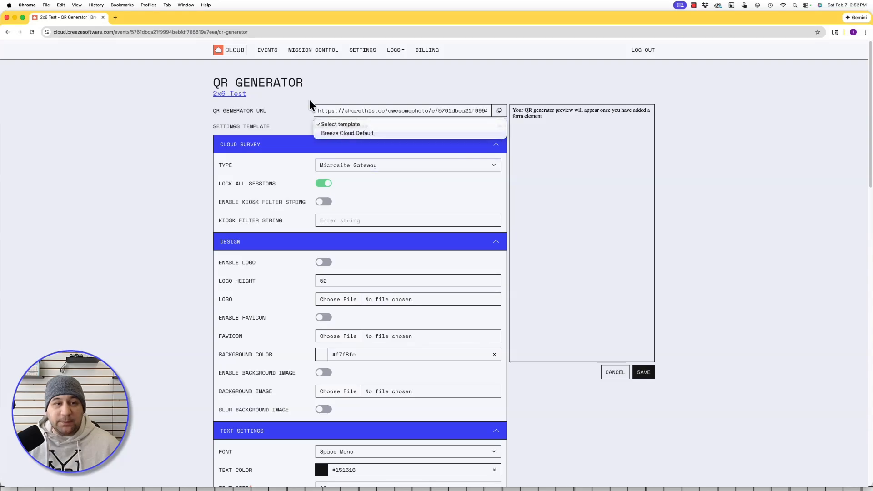
click(301, 127)
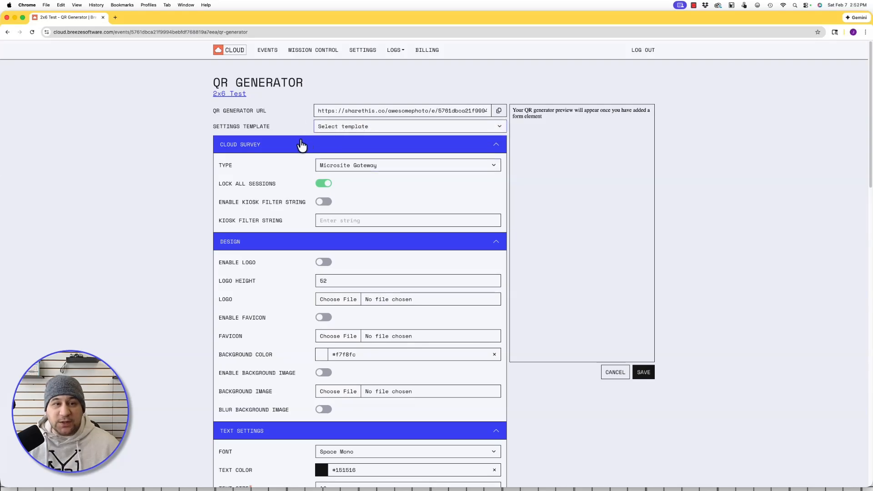
Step: Enable the logo in the survey design and choose awesome-photo-logo.png as the logo file
scroll(287, 146, down, 5)
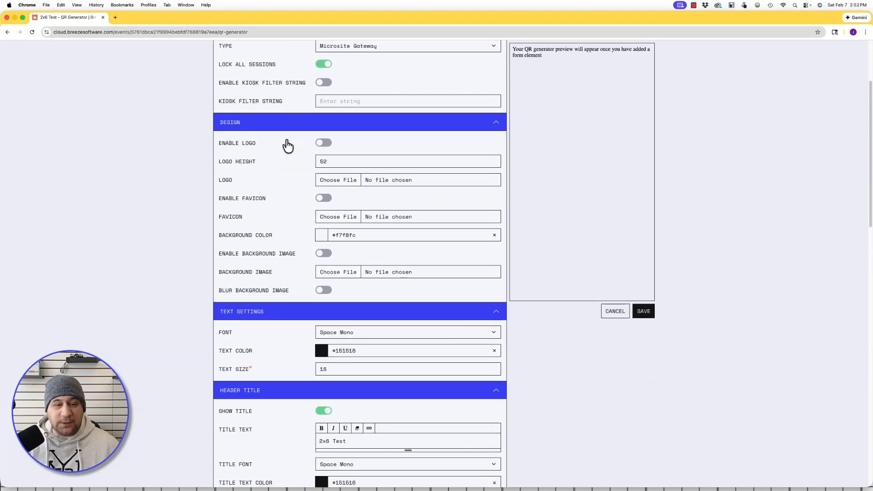
click(321, 60)
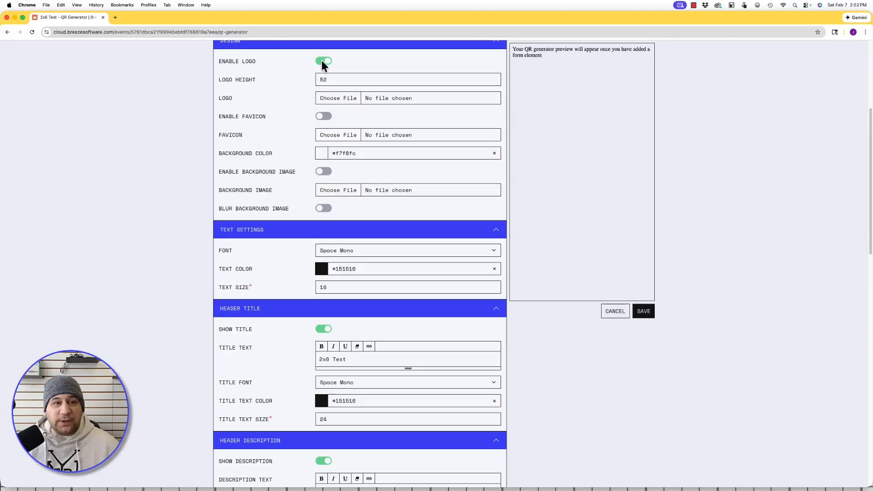
click(340, 98)
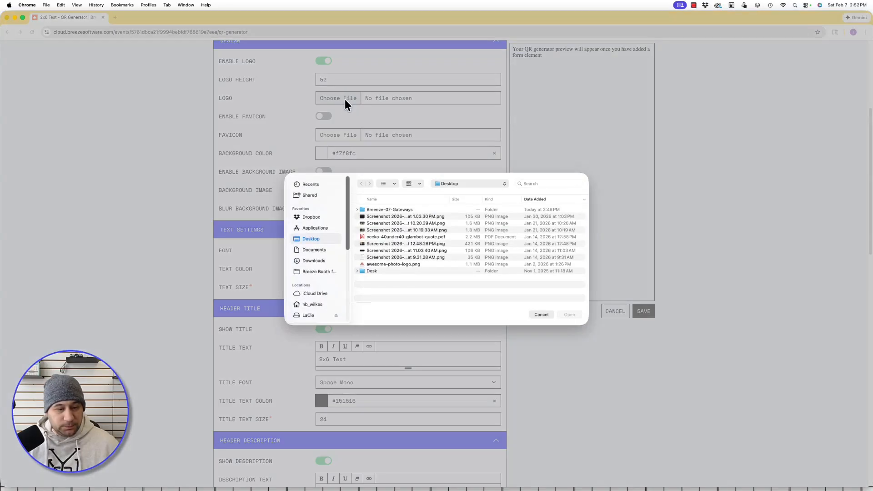
double_click(399, 263)
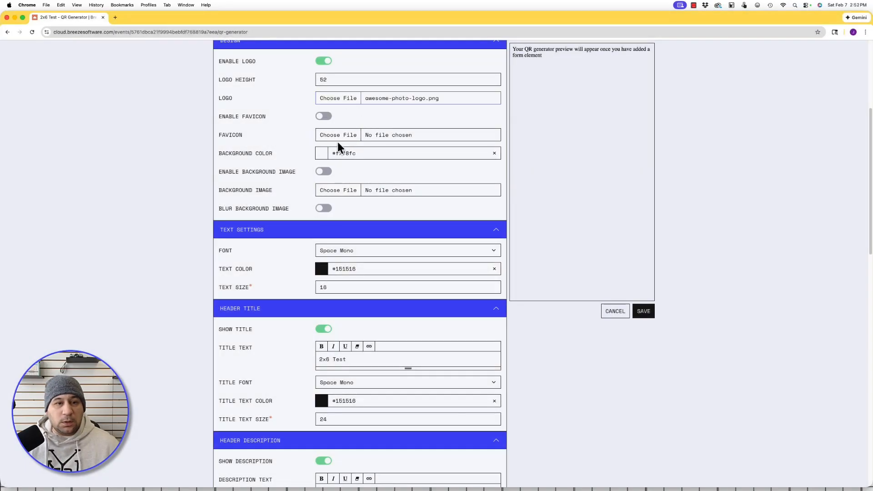
Step: Replace the header title text with "Microsite Gateway"
scroll(355, 196, down, 2)
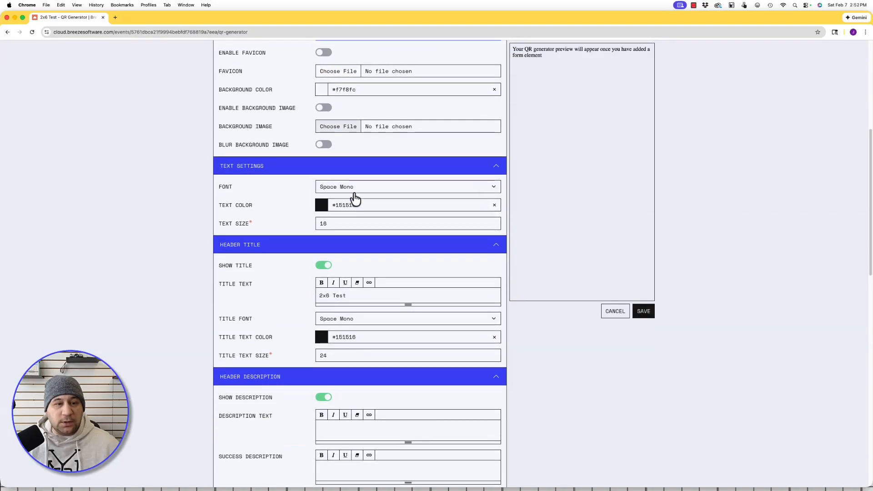
scroll(354, 196, down, 2)
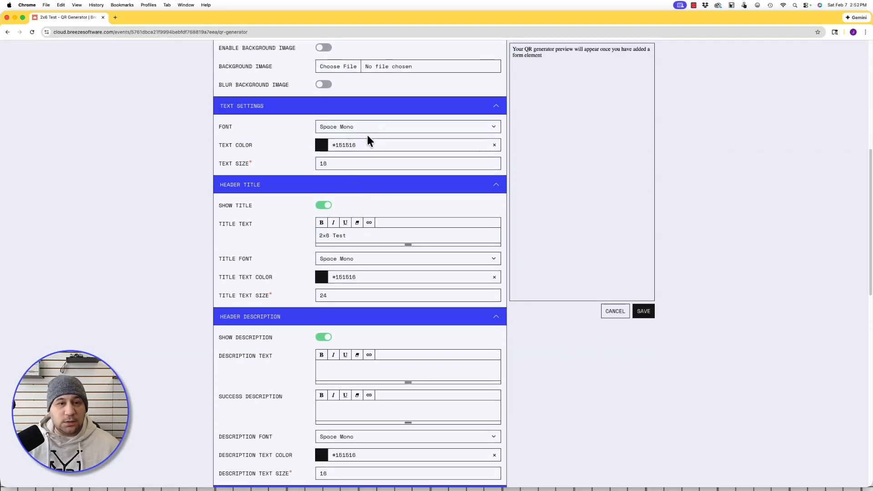
scroll(348, 200, down, 2)
click(366, 191)
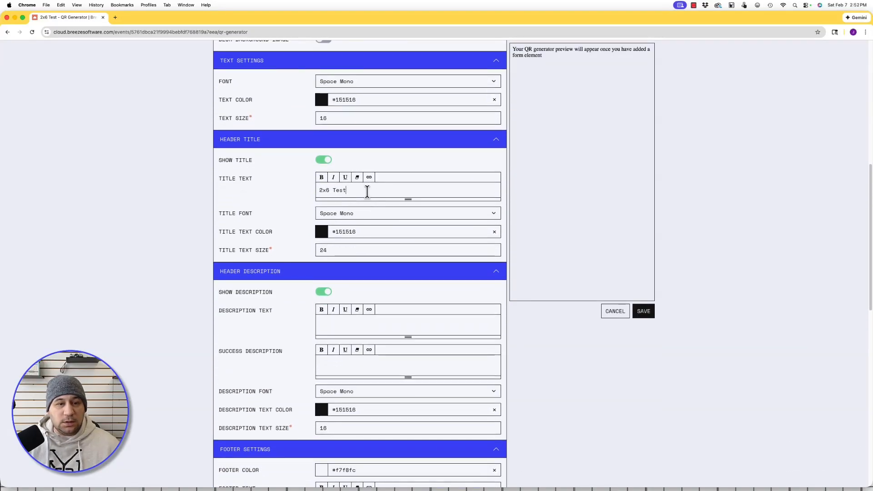
drag(367, 191, 301, 189)
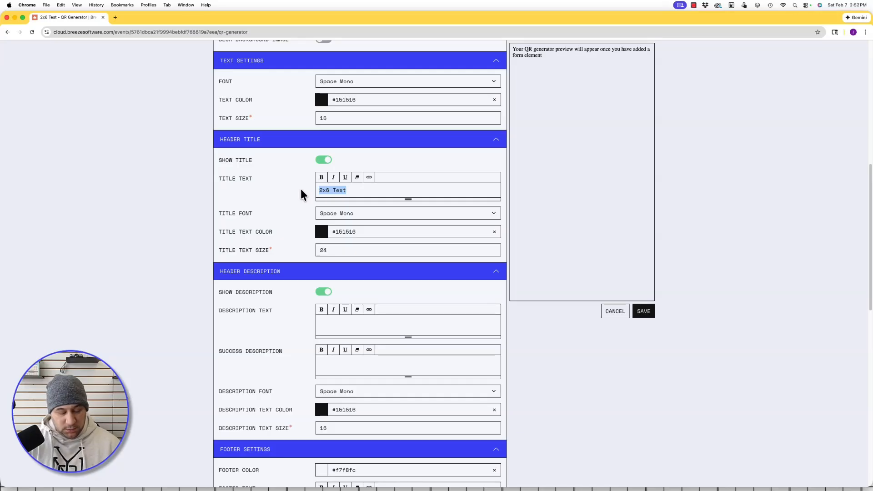
text(Microsite Gew)
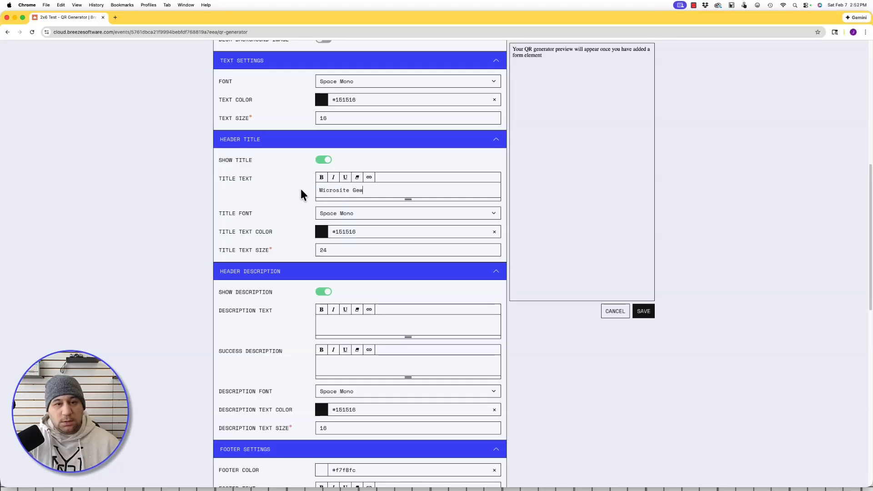
key(BackSpace)
key(BackSpace)
text(ateway)
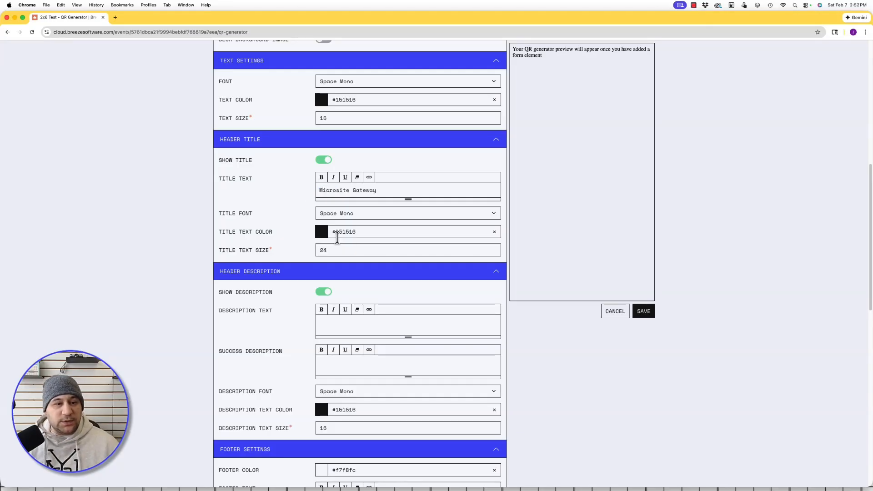
Step: Enter "Please fill out this short form to unlock access to your photos." as the header description text
scroll(351, 239, down, 4)
click(355, 220)
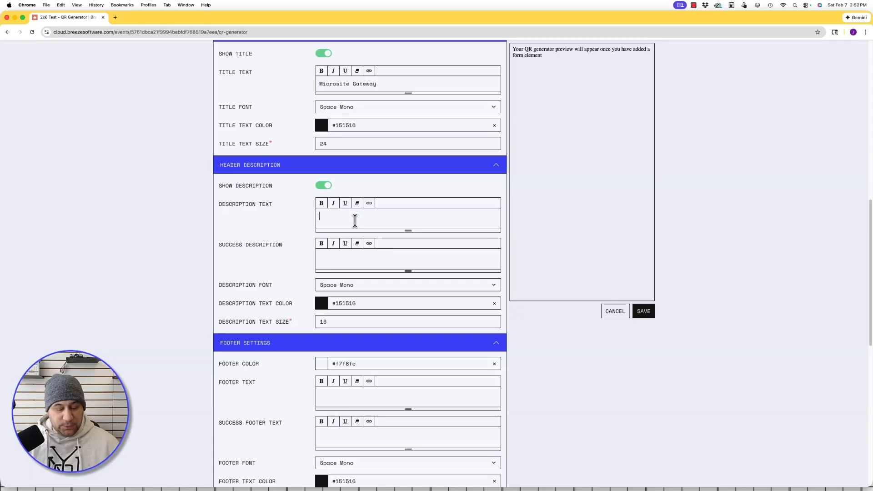
text(P)
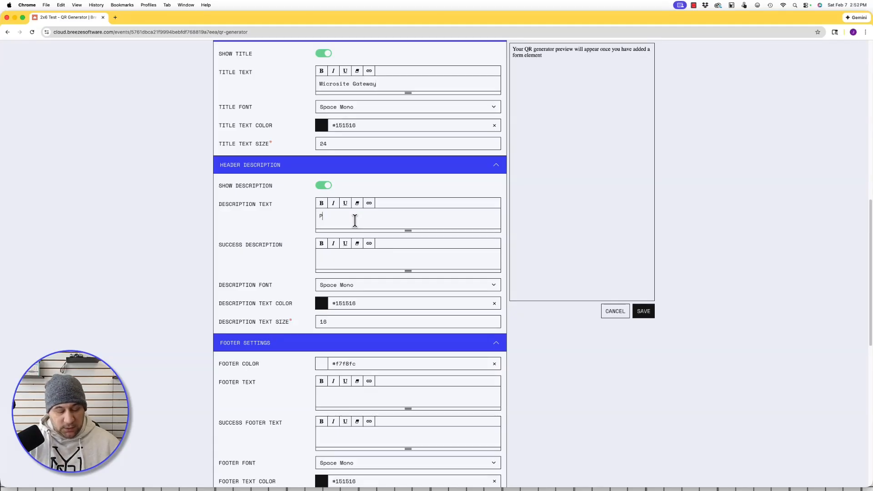
text(lease fill out this s)
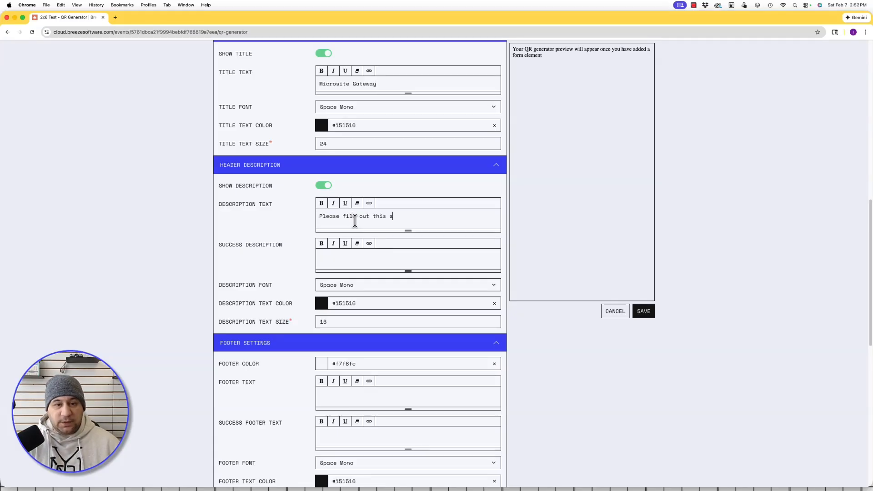
text(hort form to unl)
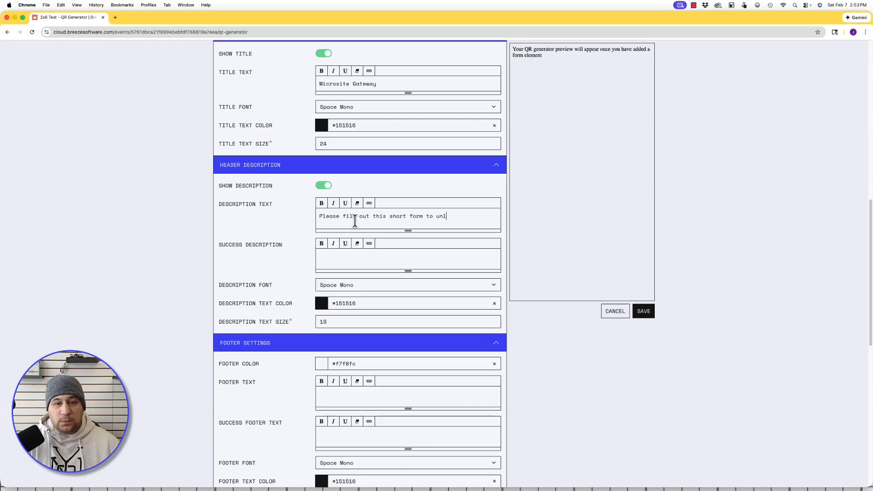
key(BackSpace)
key(BackSpace)
text(nlock acces)
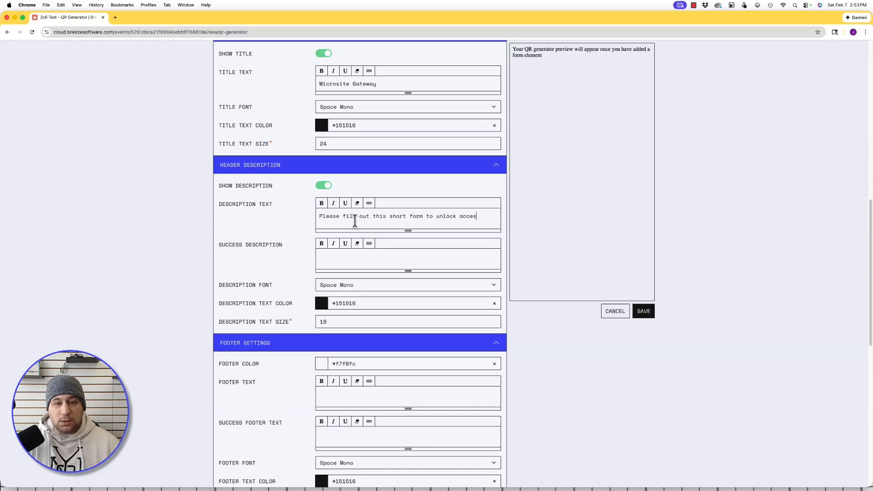
text(s to your photos.)
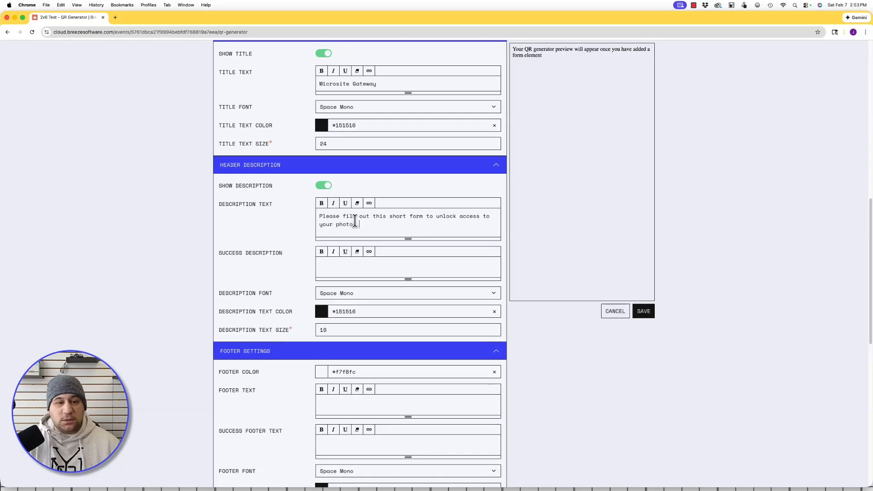
Step: Add a mandatory form element to the survey builder with type Input and string s1
scroll(354, 227, down, 3)
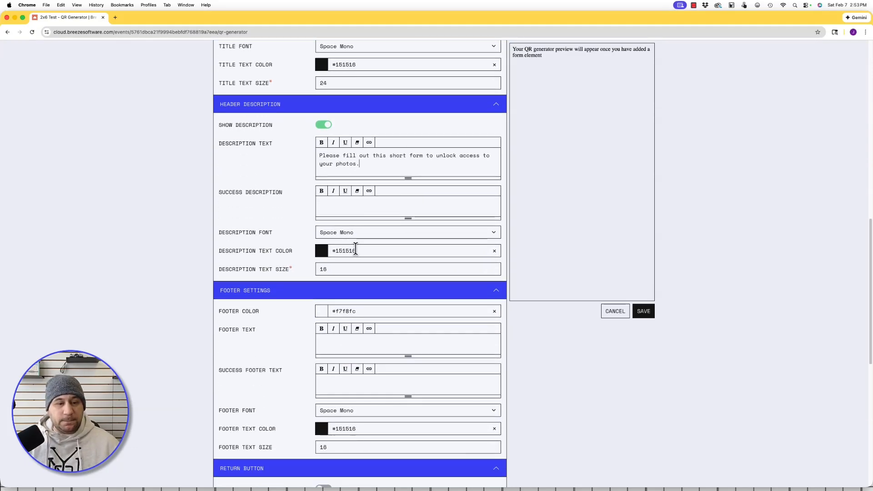
scroll(350, 209, down, 8)
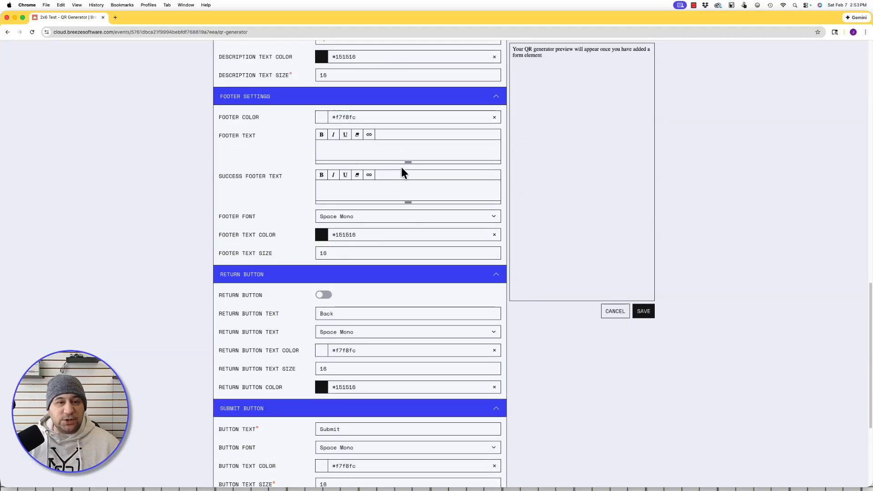
scroll(357, 187, down, 7)
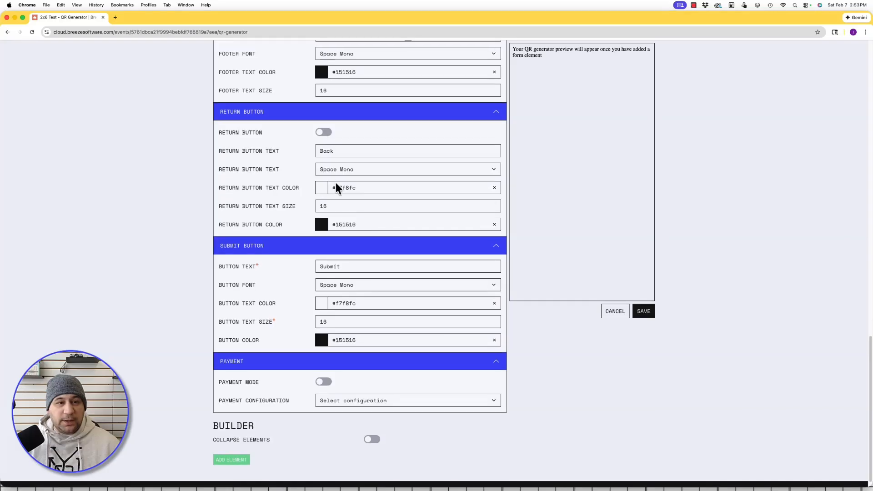
scroll(315, 267, down, 1)
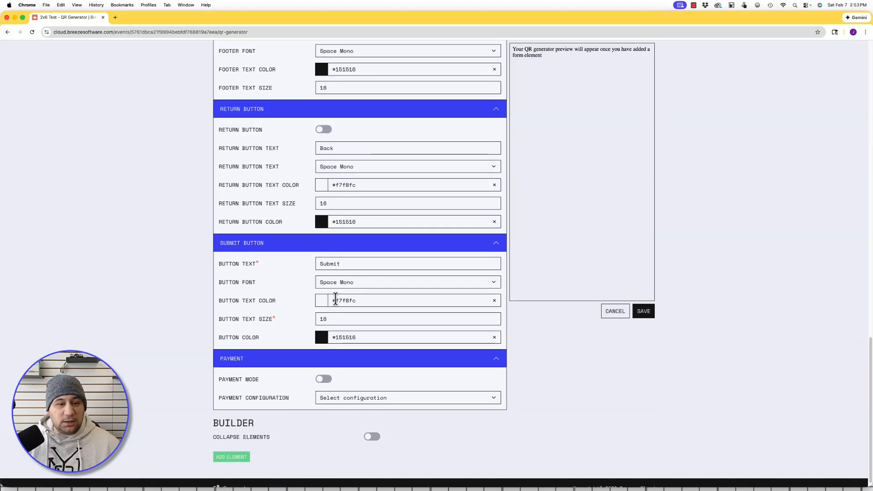
scroll(335, 300, down, 1)
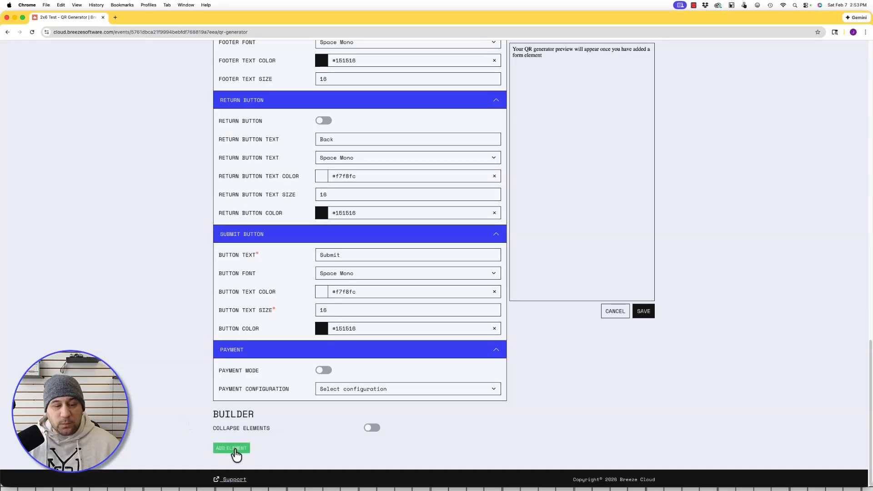
click(231, 448)
scroll(195, 365, down, 4)
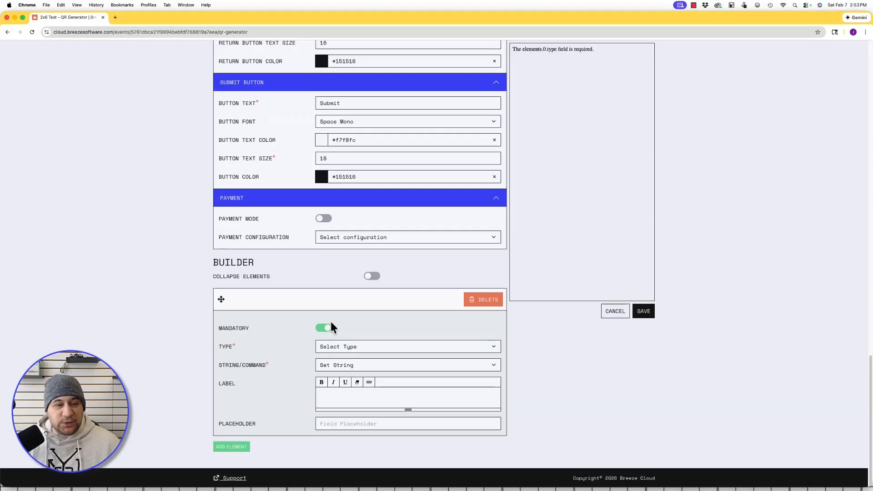
click(320, 328)
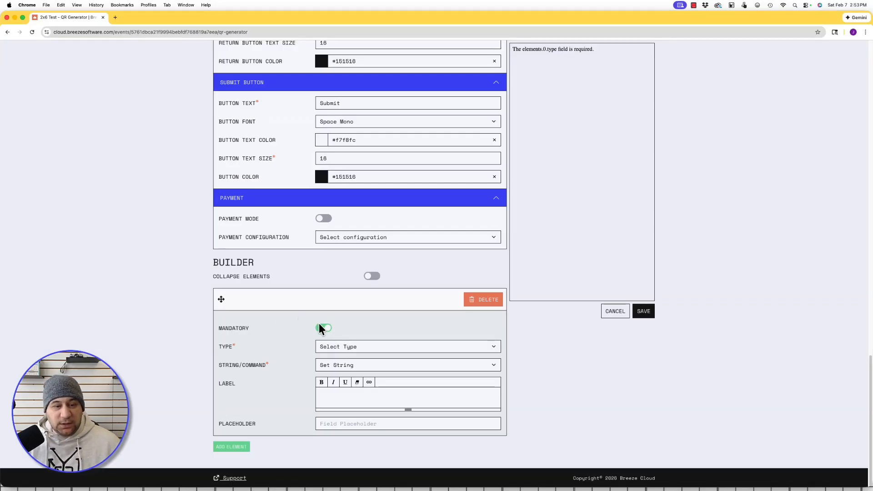
click(344, 347)
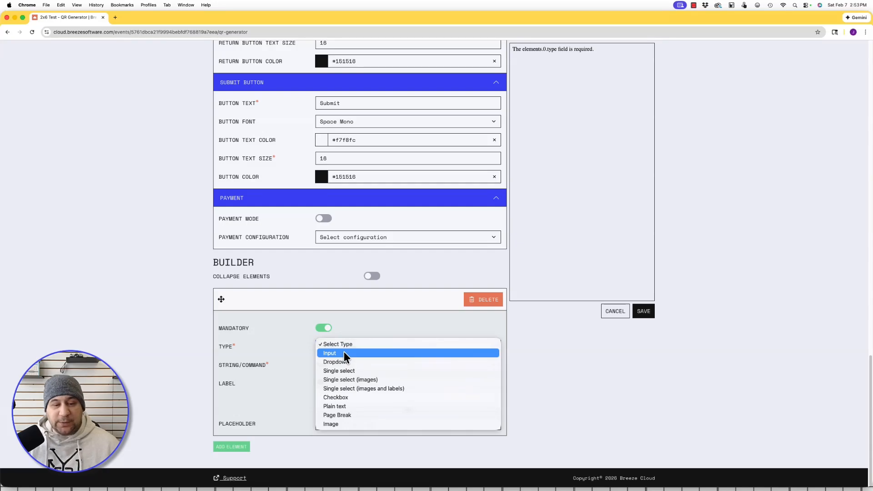
click(344, 353)
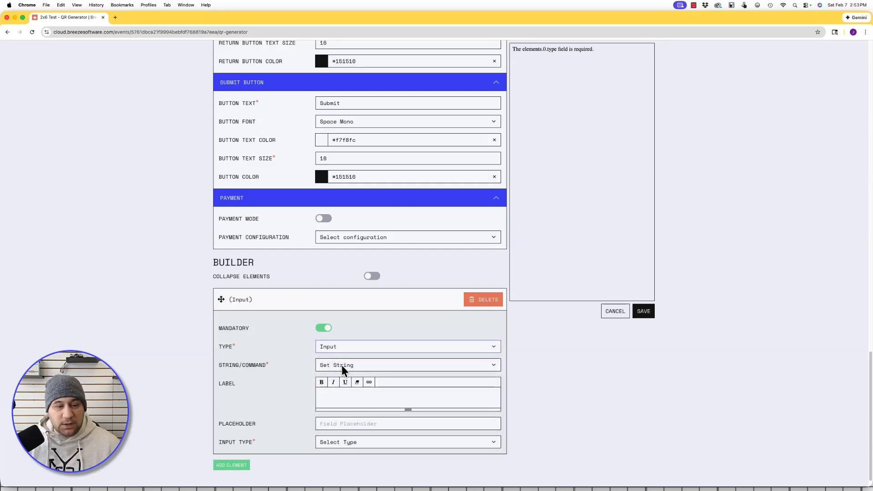
click(341, 365)
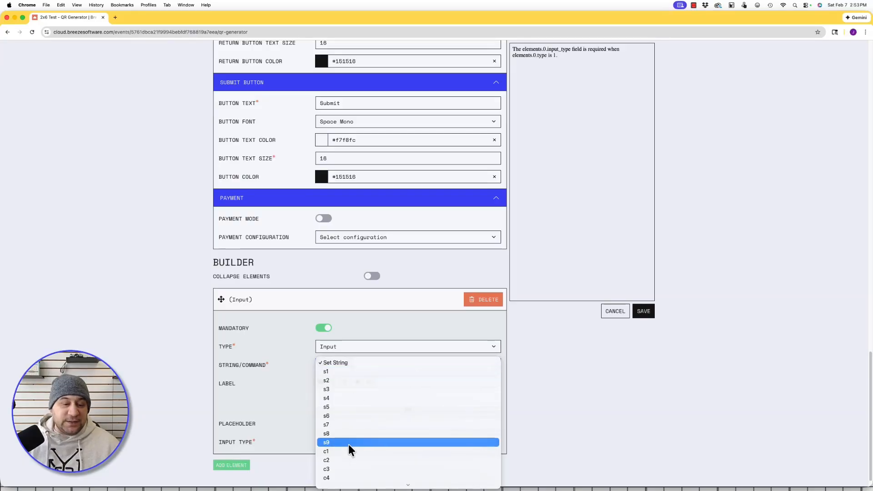
click(351, 371)
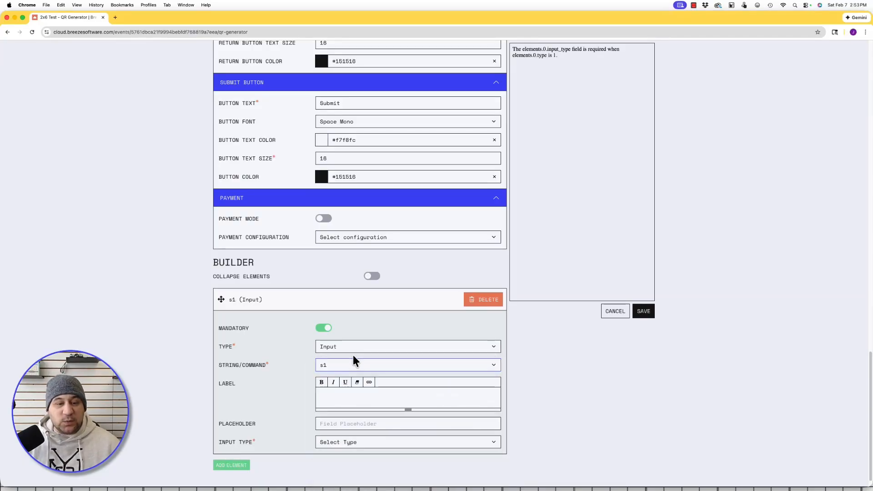
Step: Label the s1 element "Name", give it the placeholder "Full Name" and set its input type to Text box
click(346, 391)
text(Name)
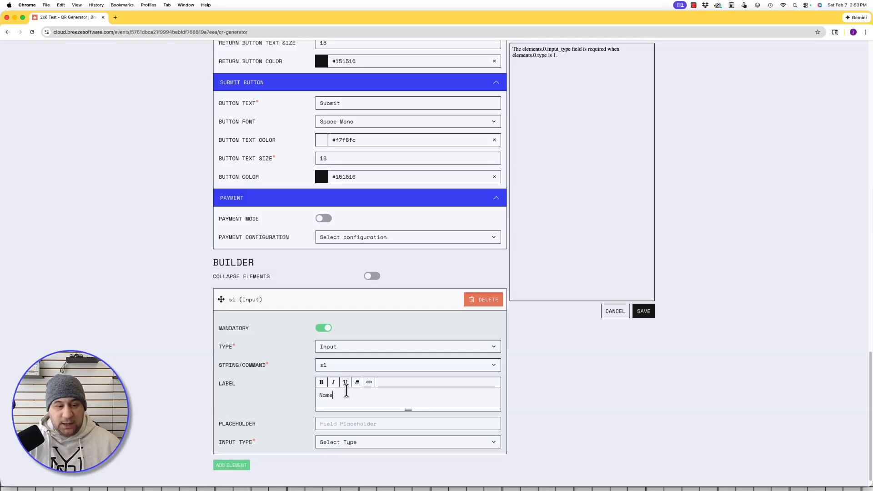
key(Tab)
text(Full Name)
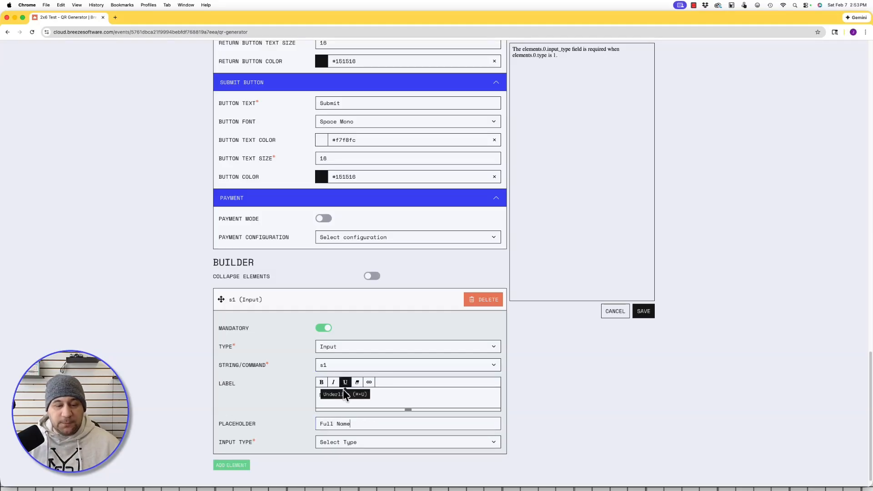
click(343, 440)
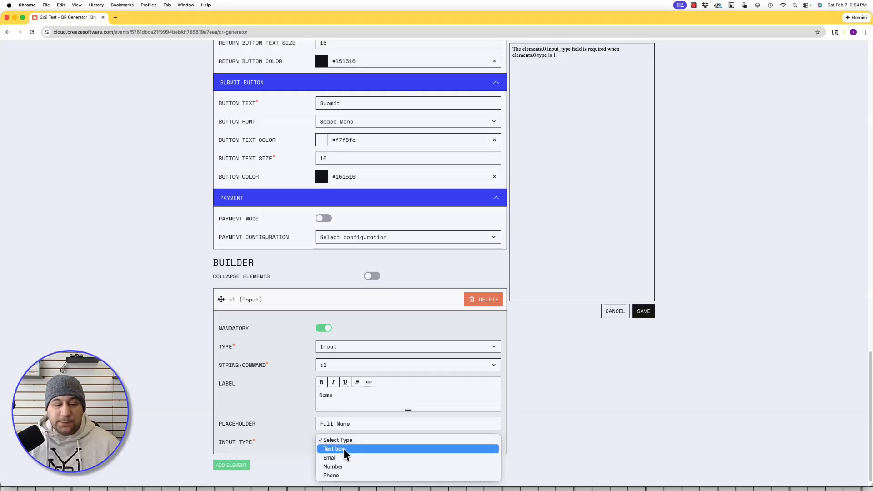
click(343, 448)
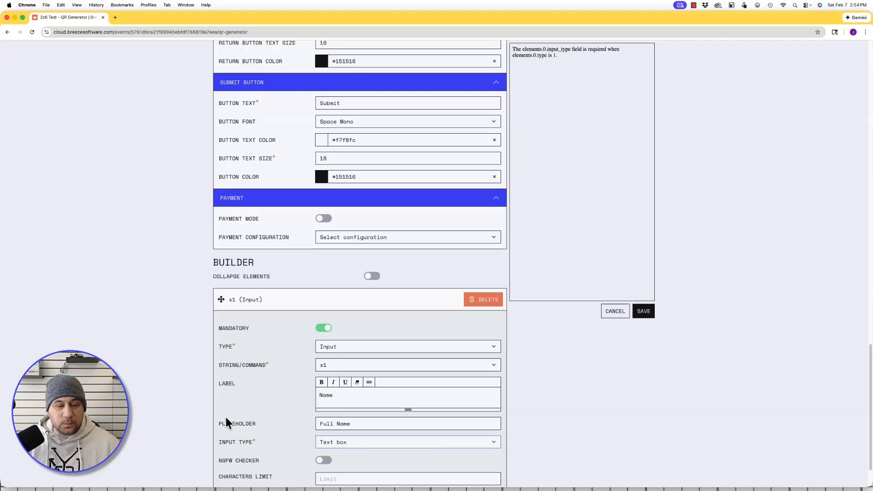
scroll(226, 416, down, 1)
scroll(226, 416, down, 2)
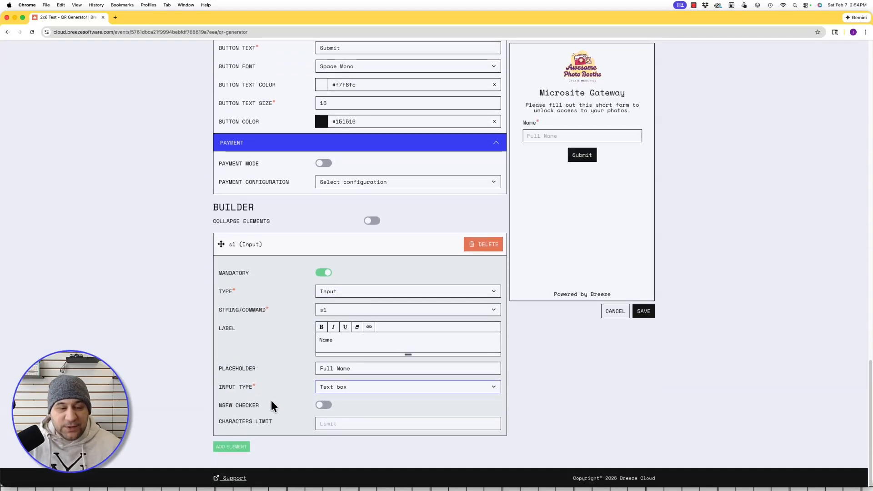
mouse_move(263, 409)
mouse_down()
mouse_move(219, 406)
mouse_move(264, 405)
mouse_up()
click(258, 412)
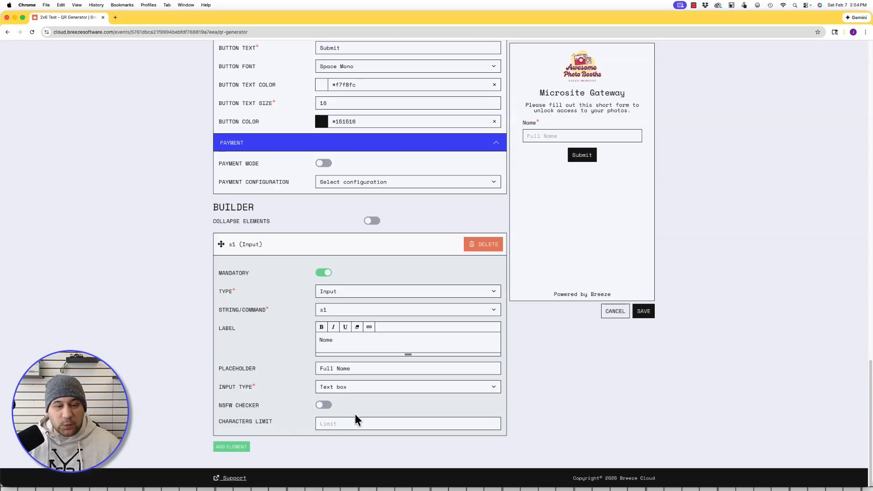
Step: Add a second form element to the builder with type Input and string s2
click(238, 450)
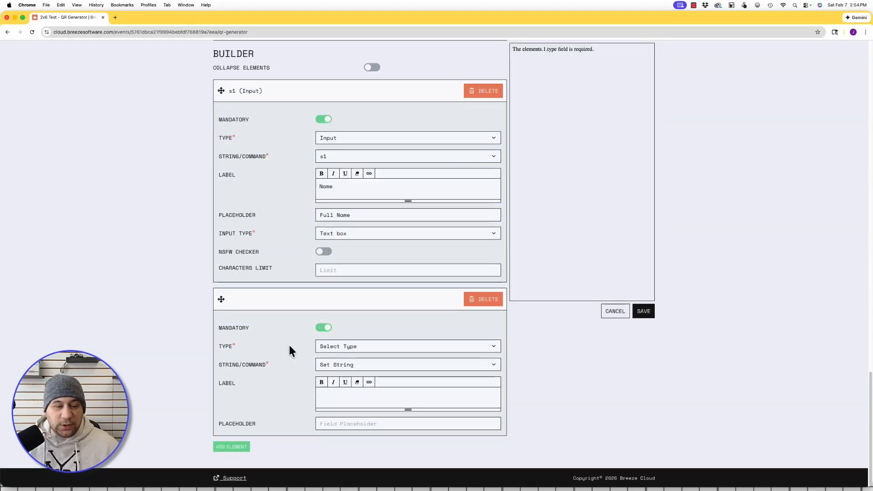
click(349, 350)
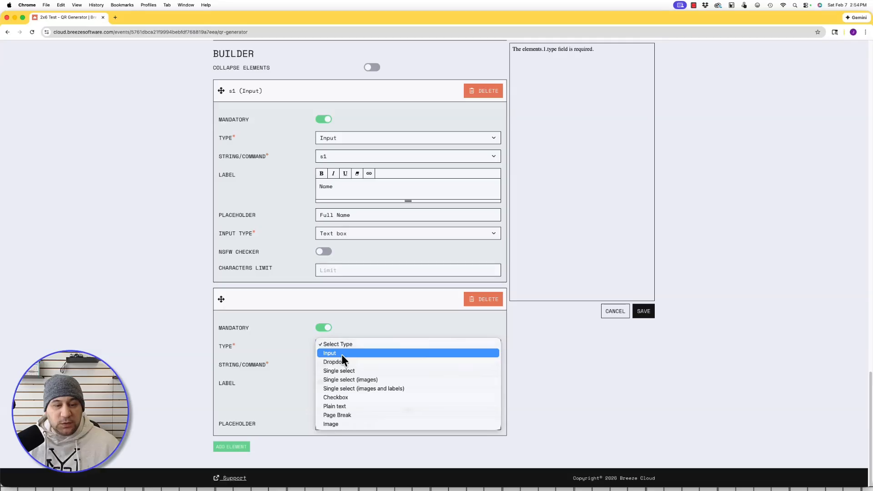
click(342, 354)
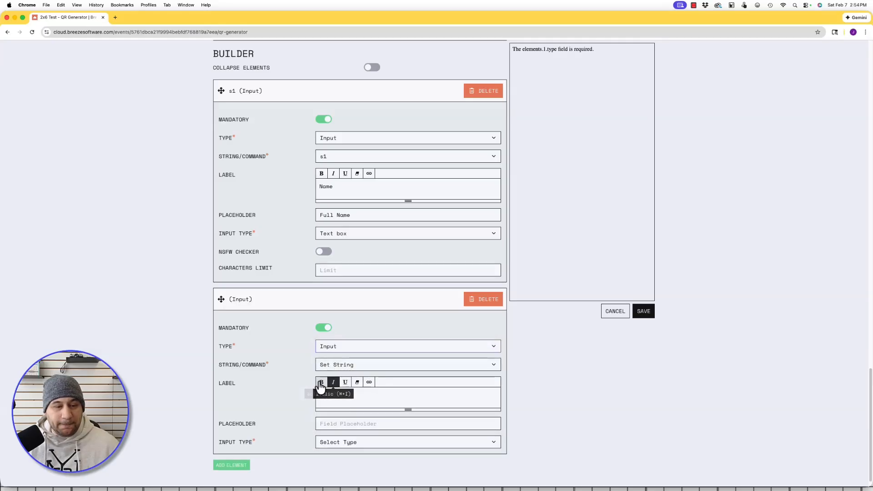
click(338, 369)
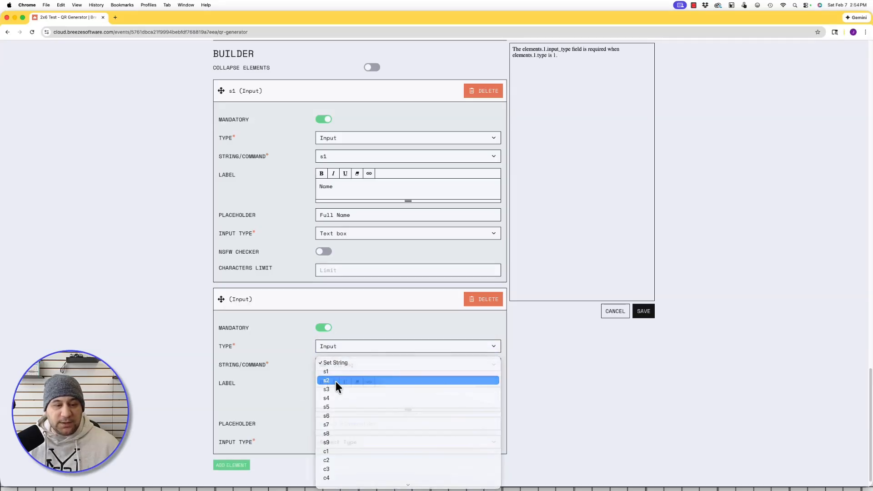
click(336, 380)
Step: Label the s2 element "Email", give it the placeholder "Email Address" and set its input type to Email
click(342, 396)
text(Email)
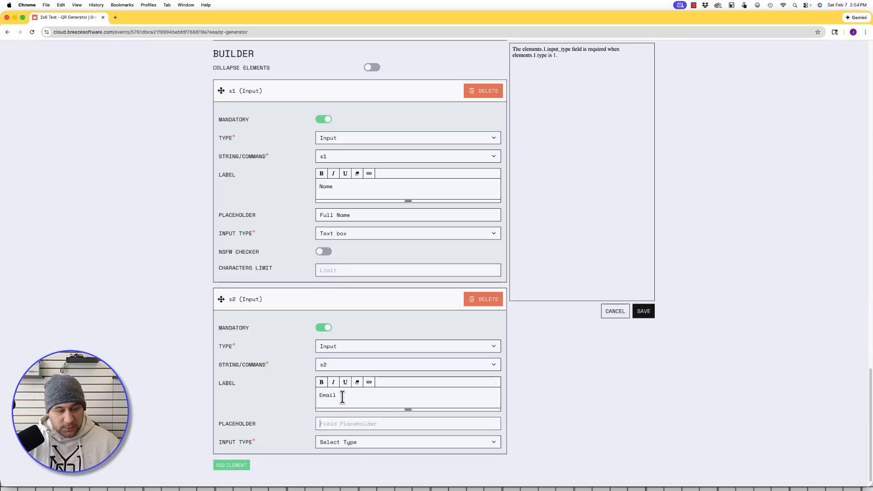
text(Email Addr)
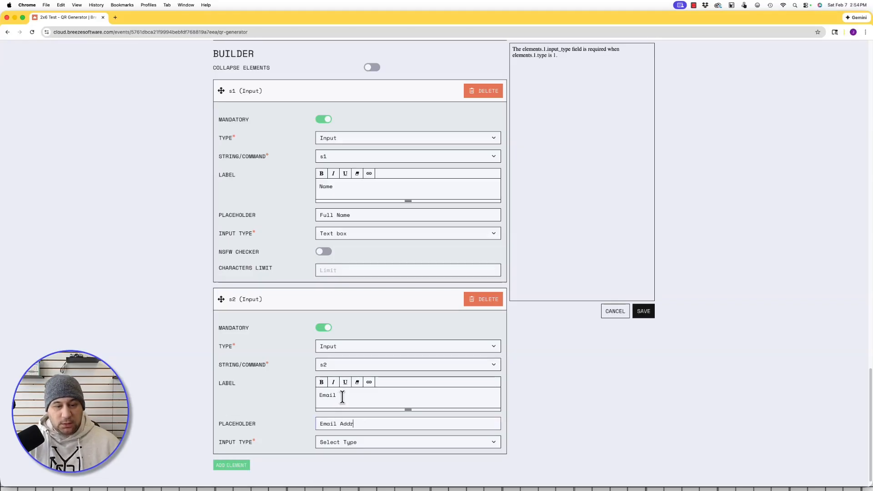
text(ess)
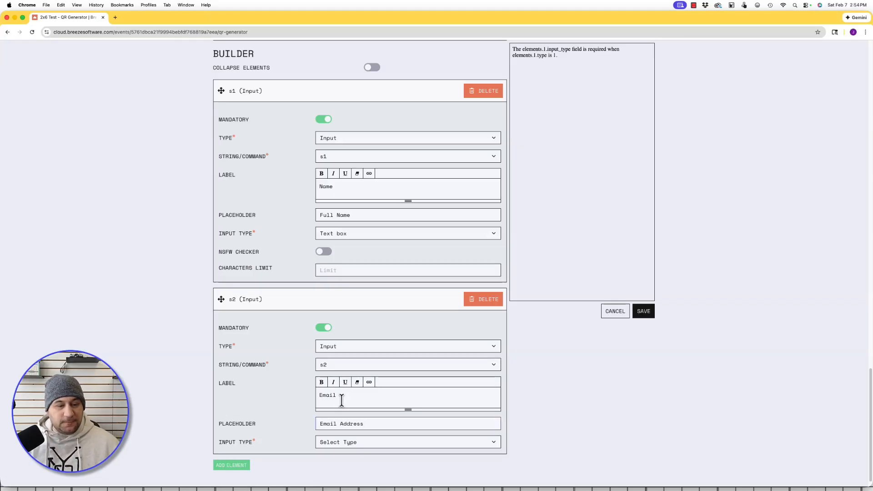
click(350, 443)
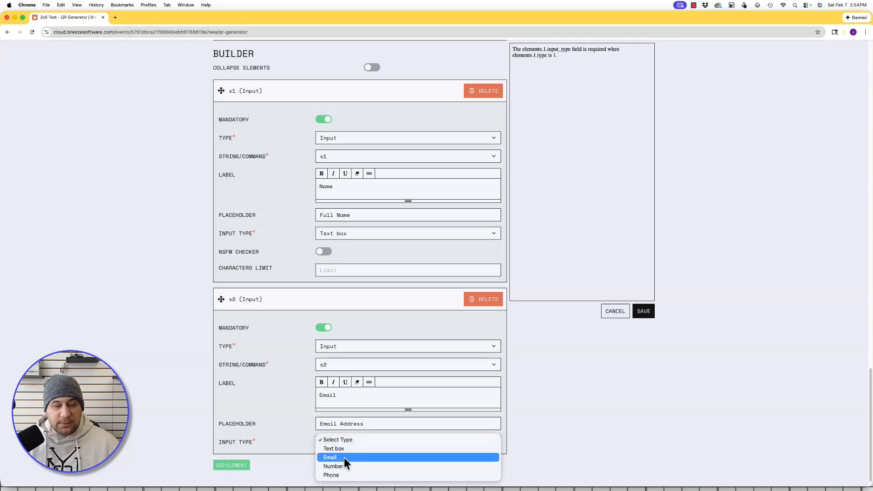
click(344, 458)
scroll(269, 411, down, 1)
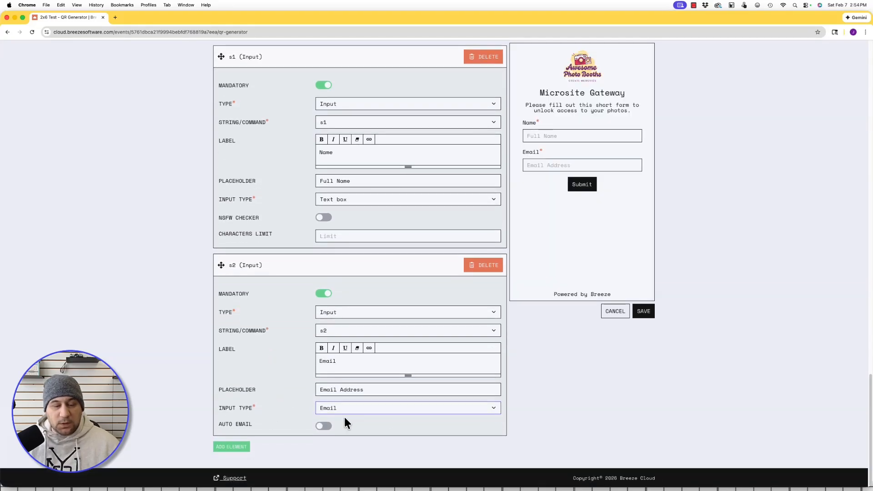
double_click(227, 425)
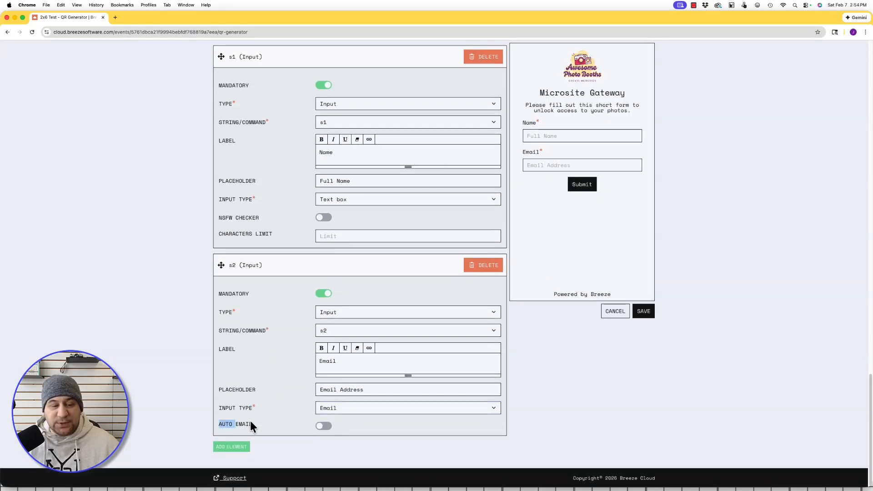
click(261, 425)
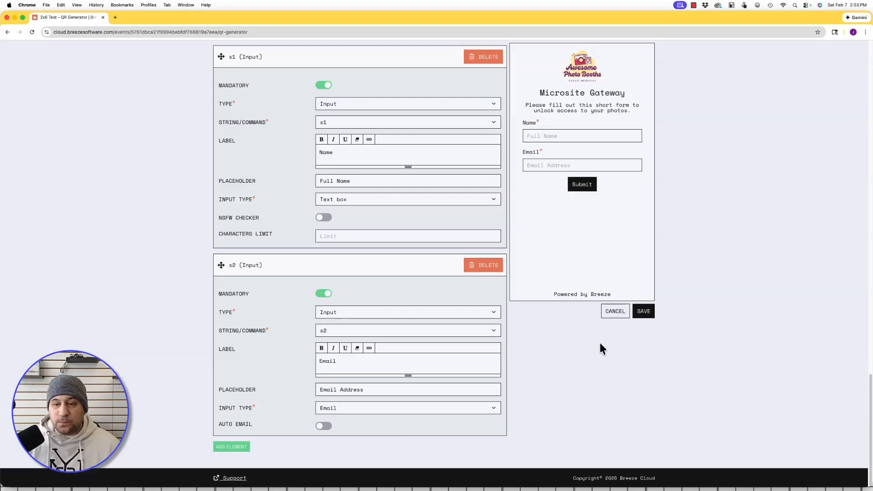
Step: Save the survey settings and open the newest session of the 2x6 Test event
click(644, 315)
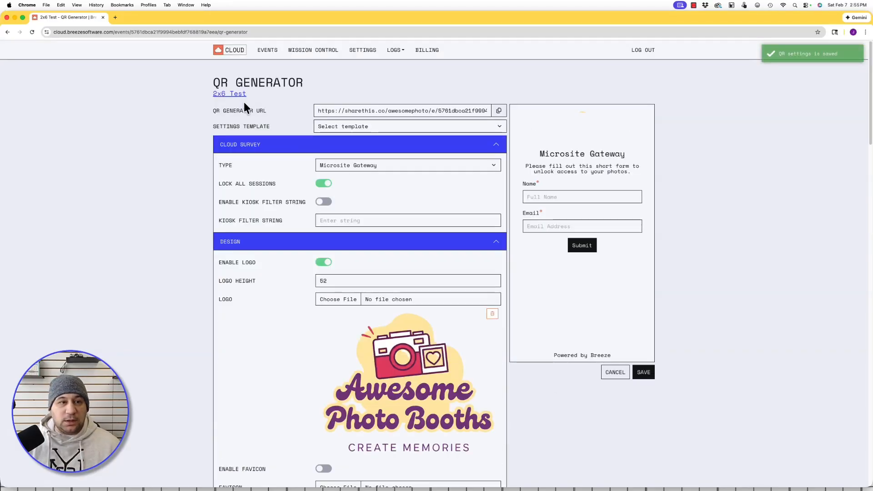
click(234, 94)
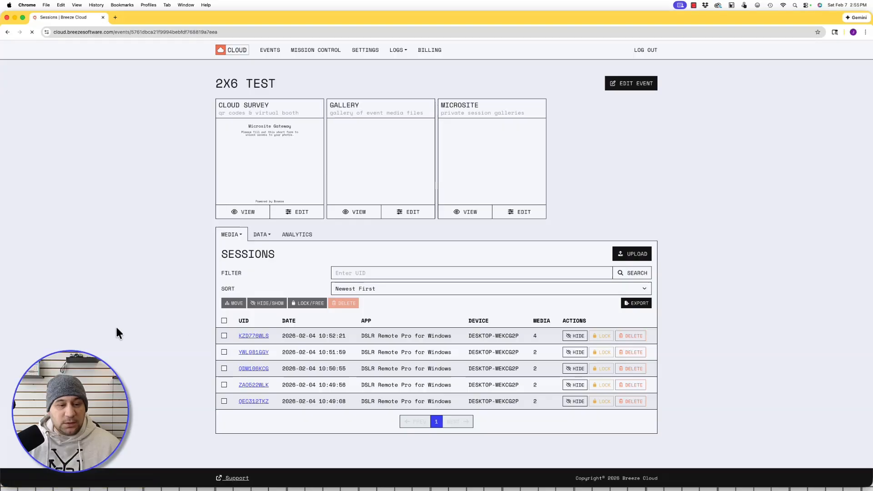
click(256, 339)
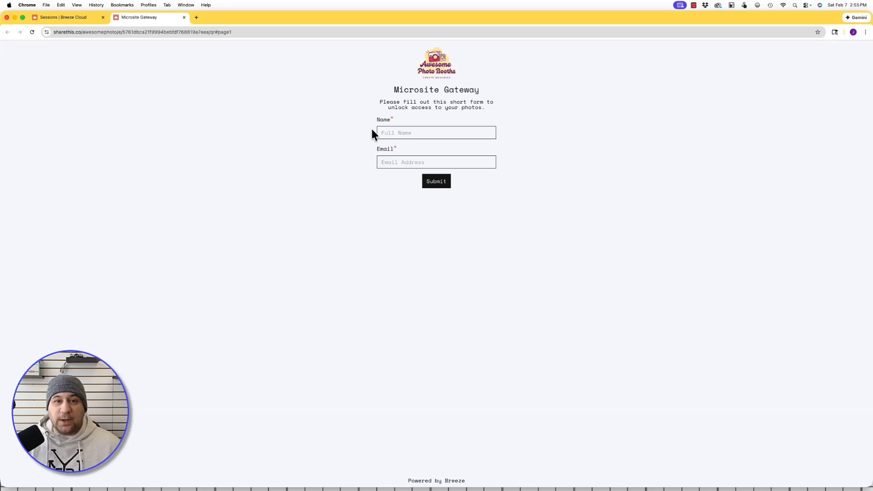
Step: Fill in the gateway form with the guest's name and email address and submit it
drag(448, 104, 468, 110)
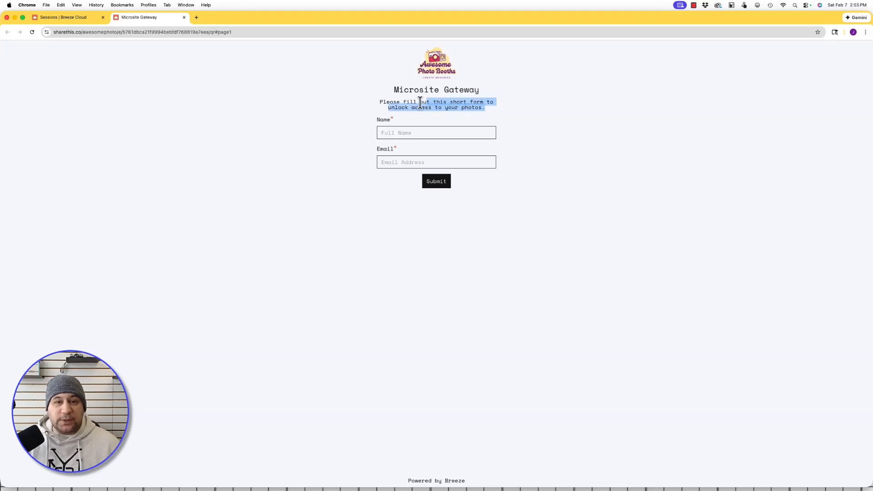
click(419, 131)
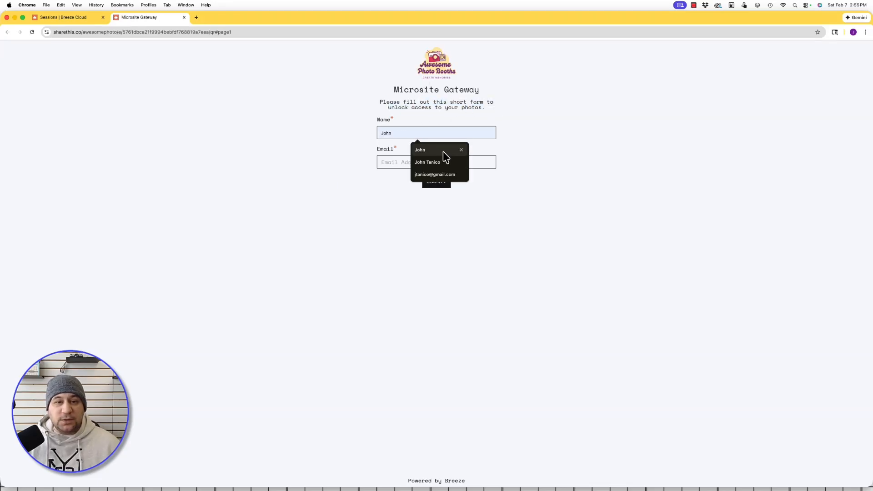
click(441, 158)
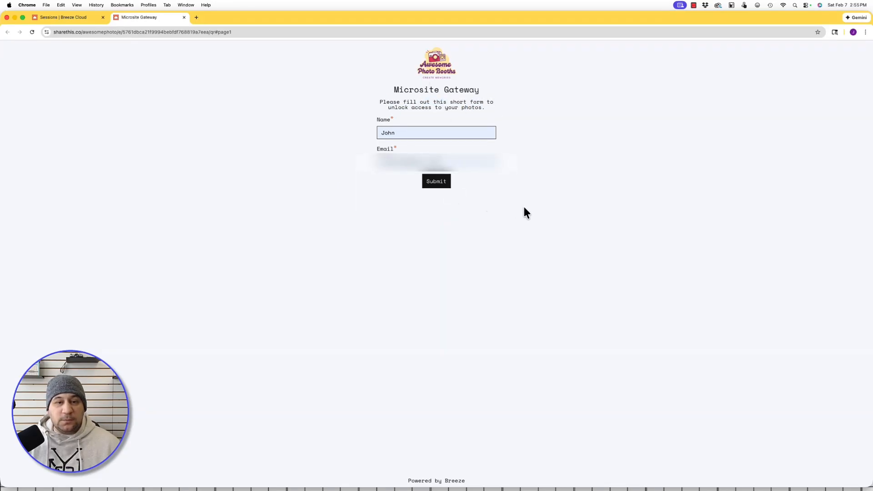
click(439, 186)
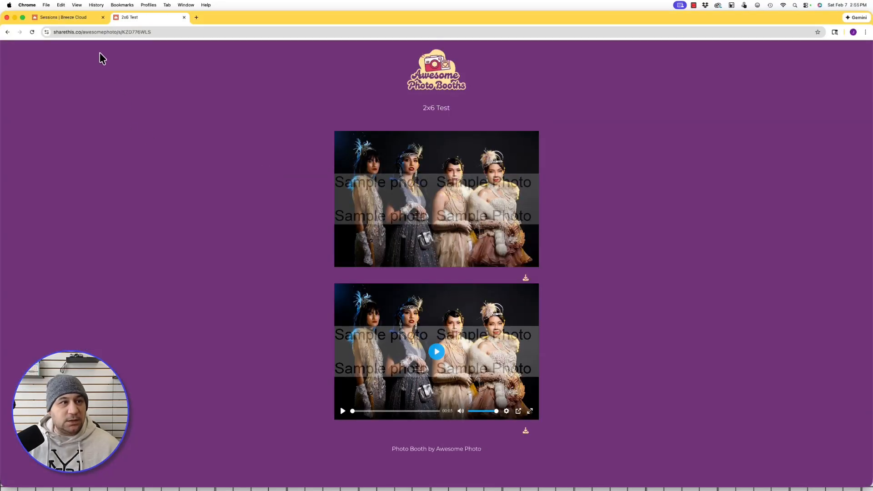
Step: Return to the 2x6 Test event's Cloud Survey settings and add a third form element below the s2 element
click(72, 20)
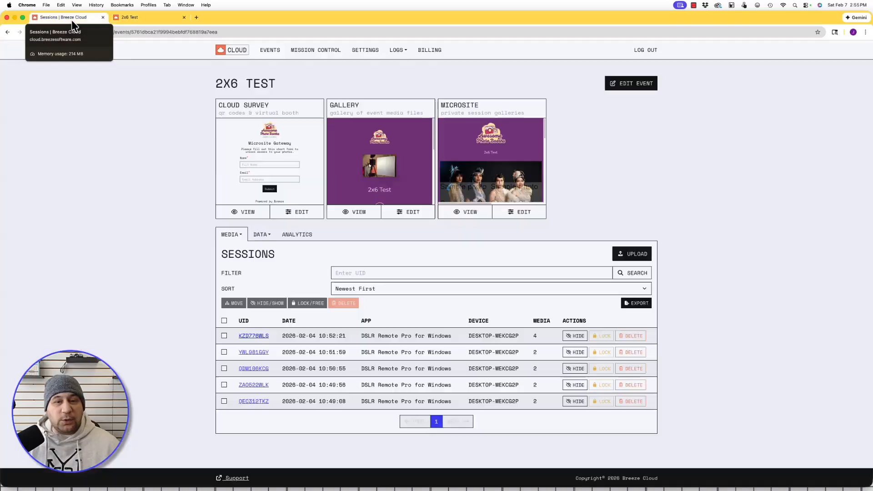
click(297, 212)
scroll(394, 295, down, 15)
scroll(394, 291, down, 5)
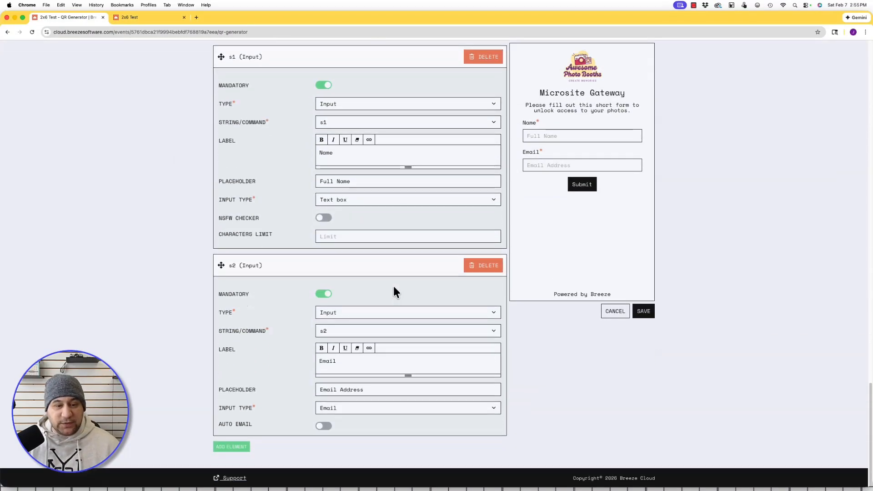
click(234, 447)
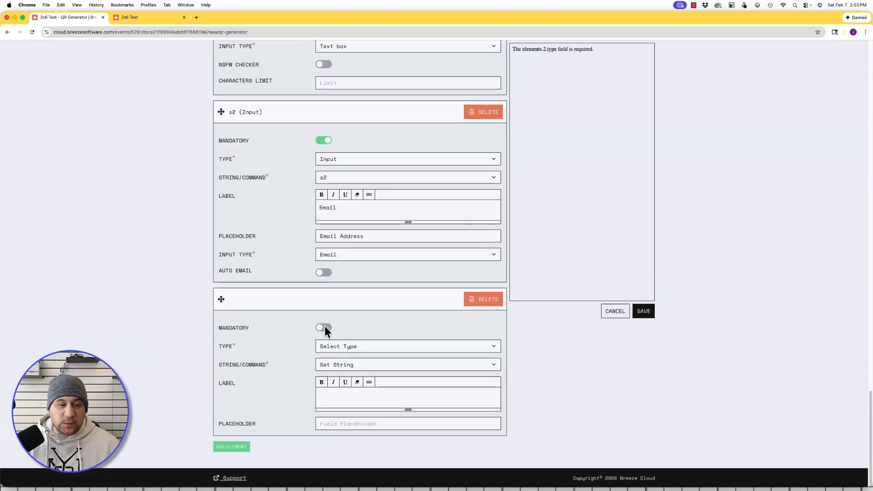
Step: Make the third element a mandatory Dropdown with string s3 and label it "Age Range"
click(345, 349)
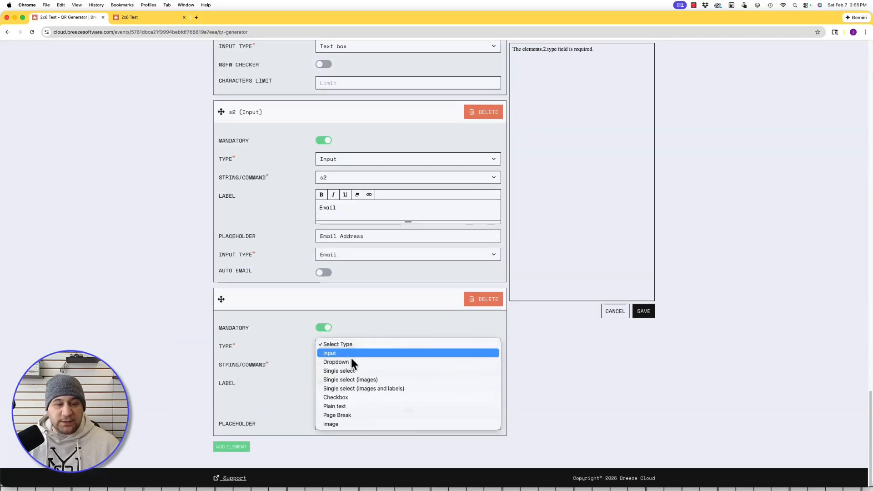
click(352, 361)
click(351, 366)
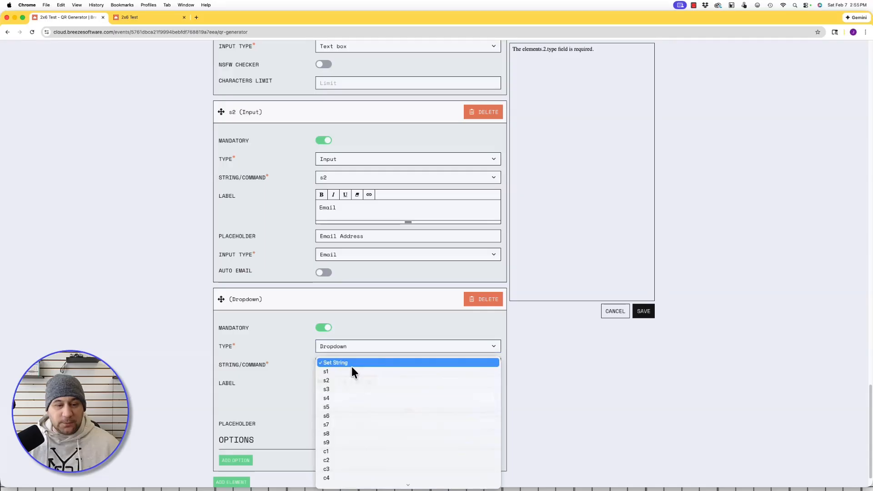
click(337, 392)
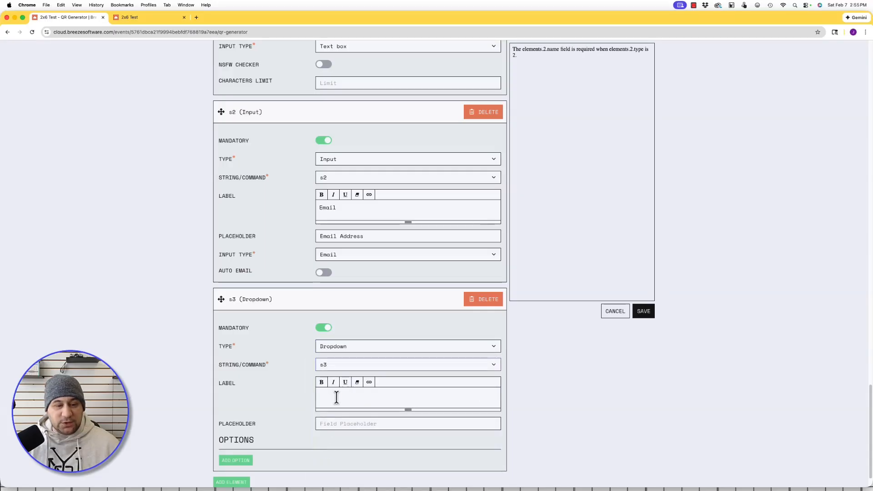
scroll(336, 392, down, 2)
click(339, 360)
text(A)
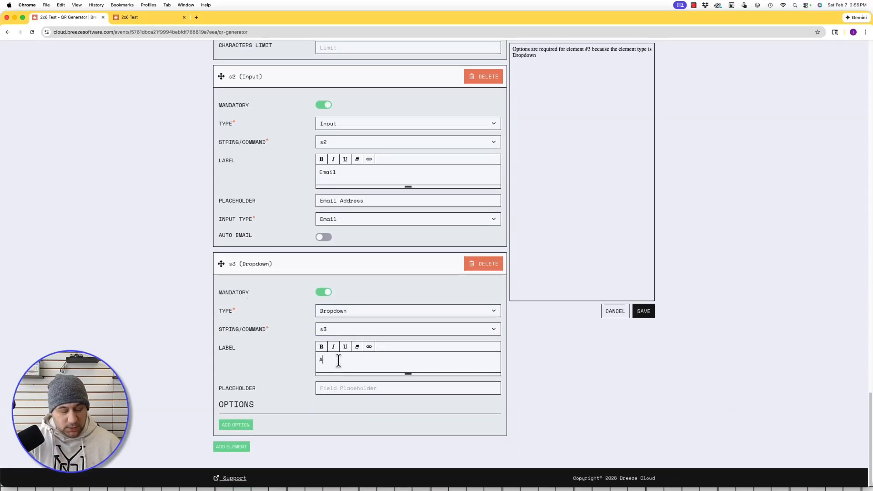
text(ge Range)
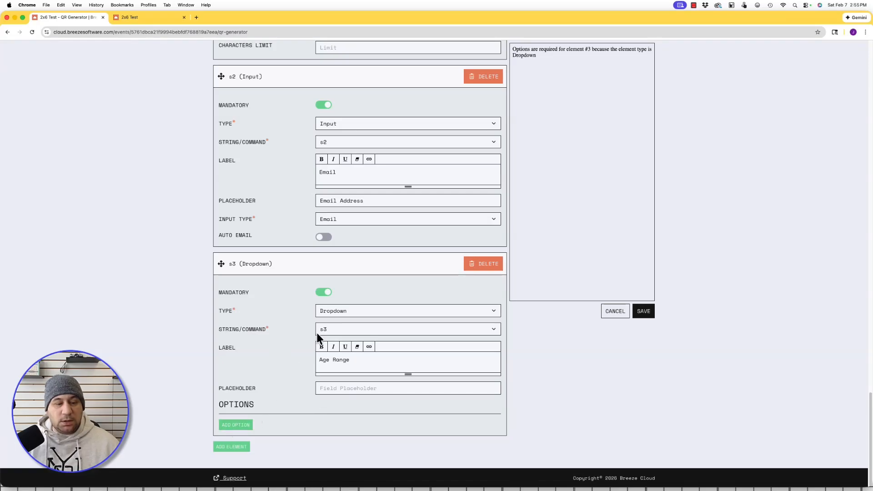
Step: Add a first option to the Age Range dropdown with 18-25 as both value and name
scroll(317, 394, down, 2)
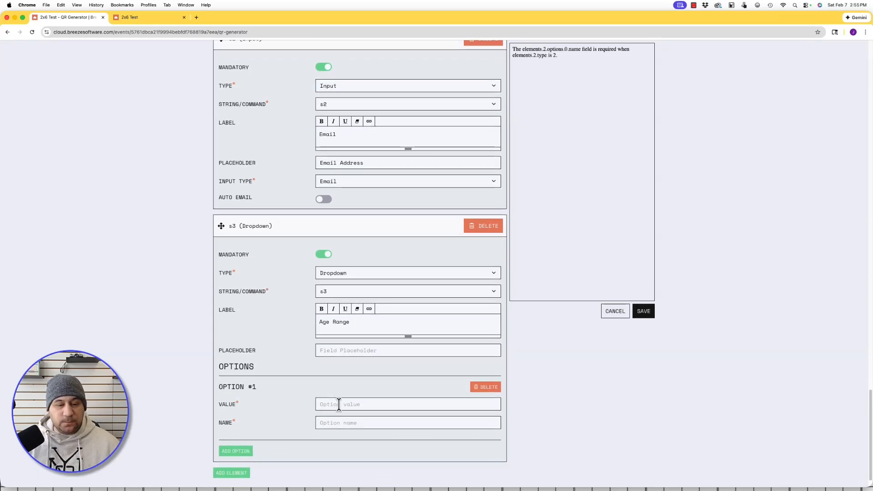
click(338, 404)
text(18)
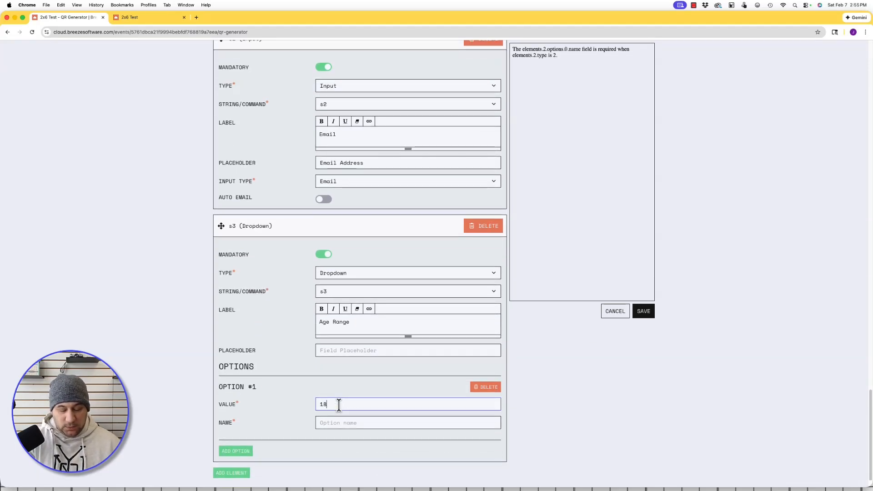
text(-25)
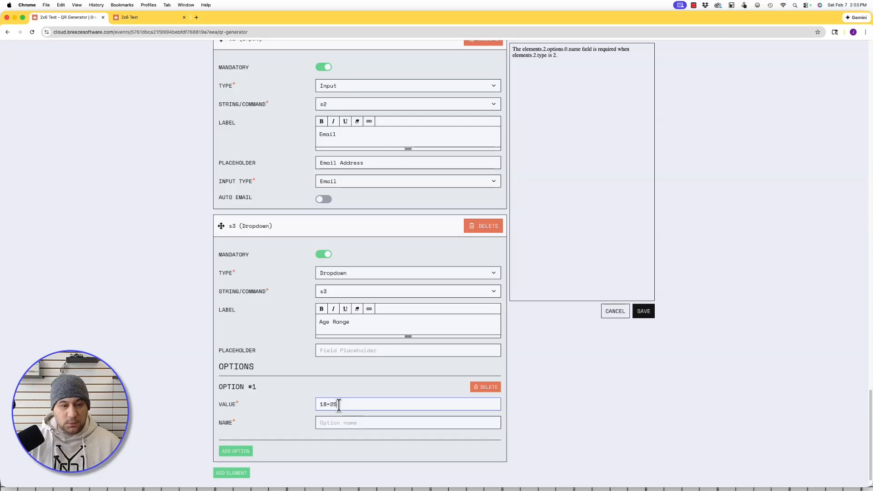
key(BackSpace)
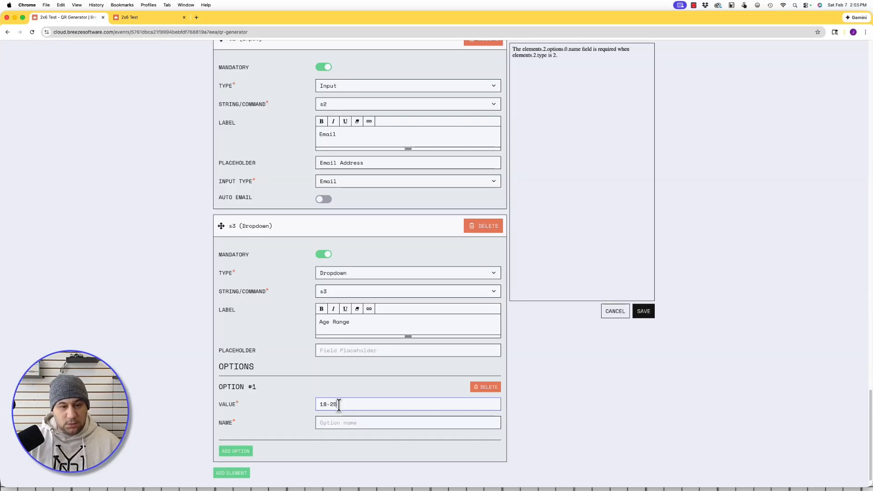
click(355, 422)
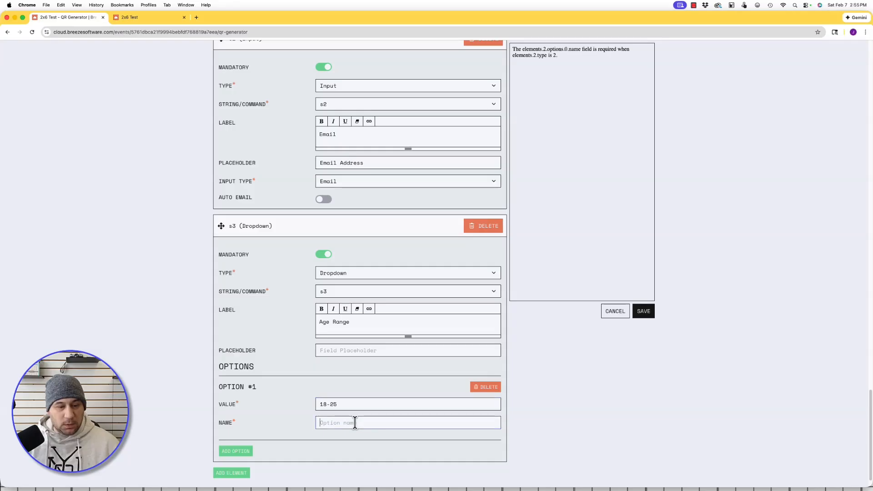
text(18-)
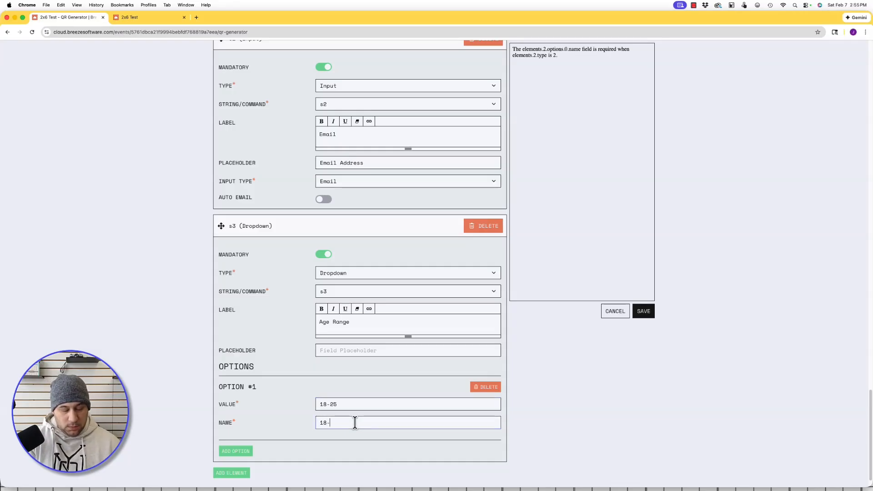
text(25)
Step: Add a second option to the Age Range dropdown with 26-35 as both value and name
click(244, 449)
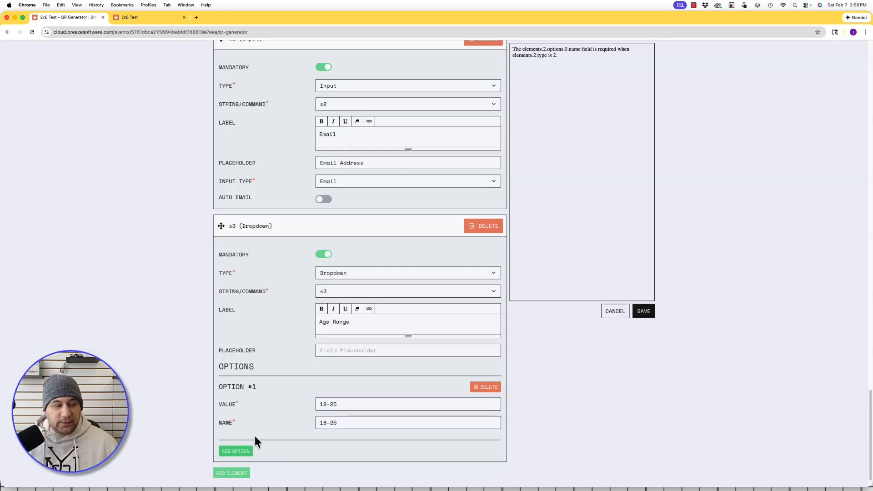
click(343, 397)
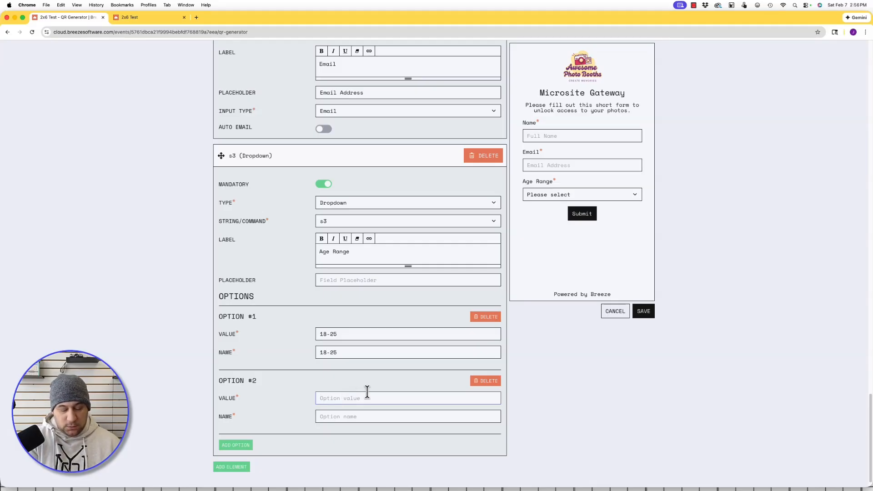
text(26)
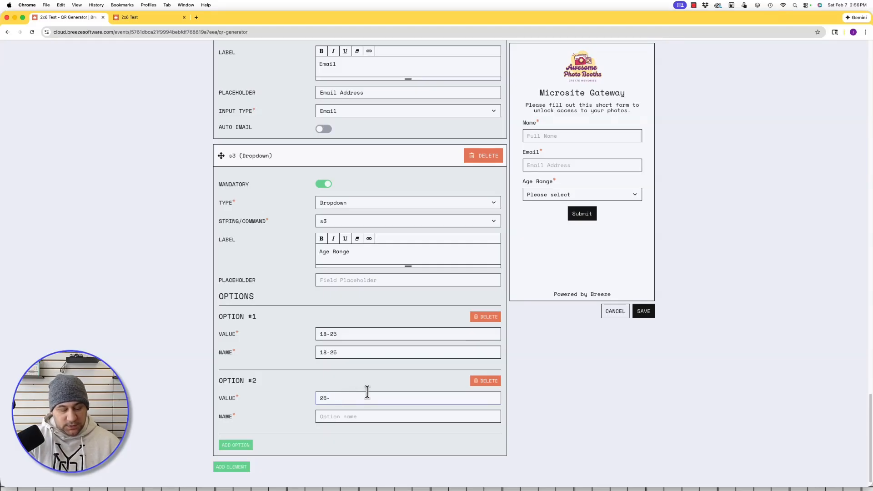
text(-35)
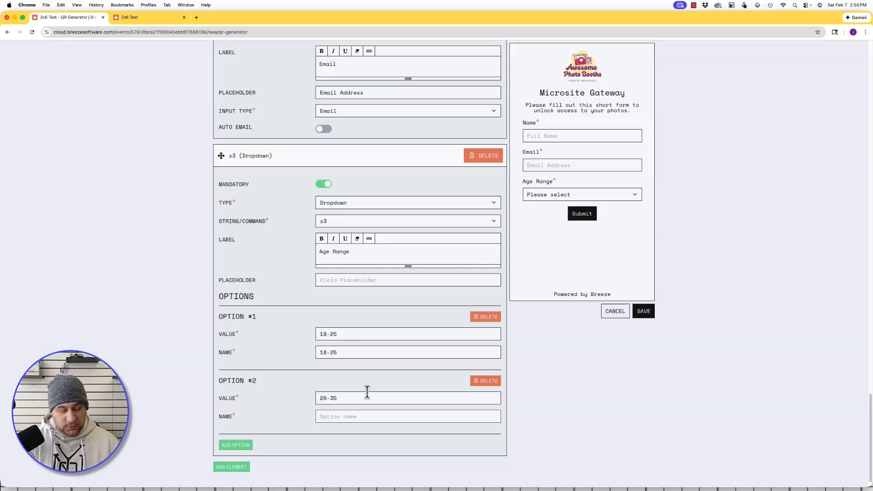
text(26-35)
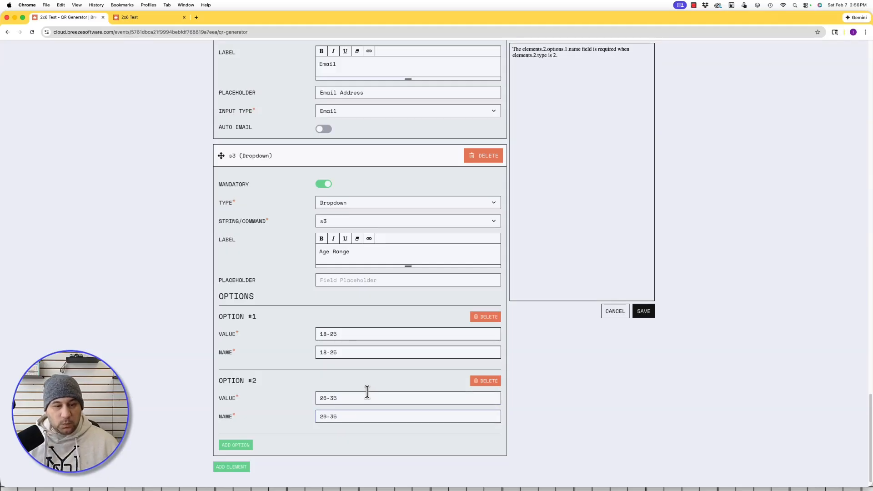
click(258, 355)
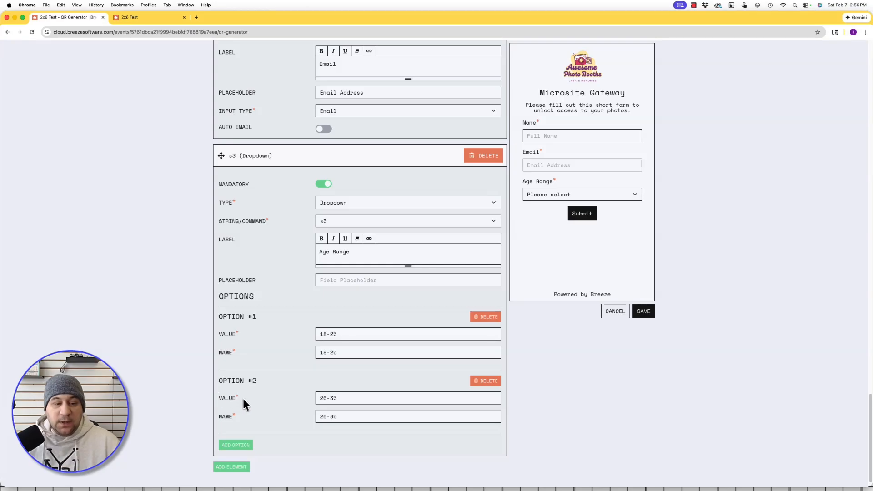
click(266, 405)
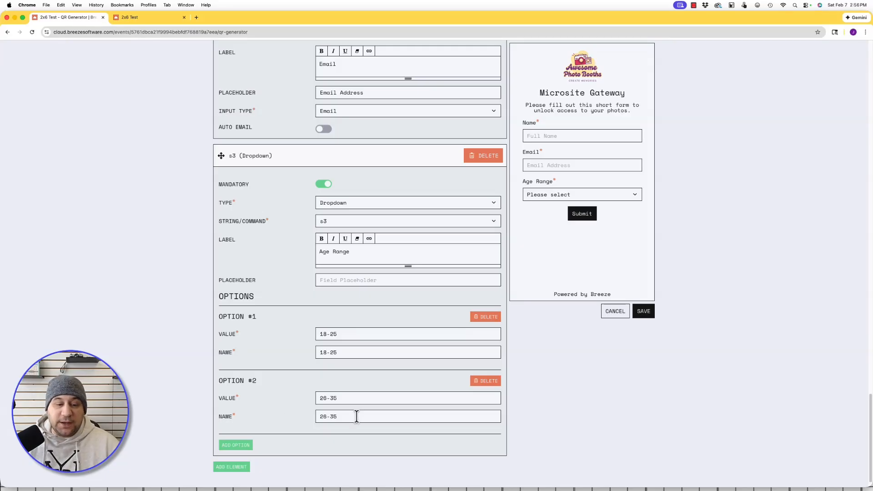
drag(352, 417, 307, 397)
click(319, 418)
click(244, 398)
click(344, 399)
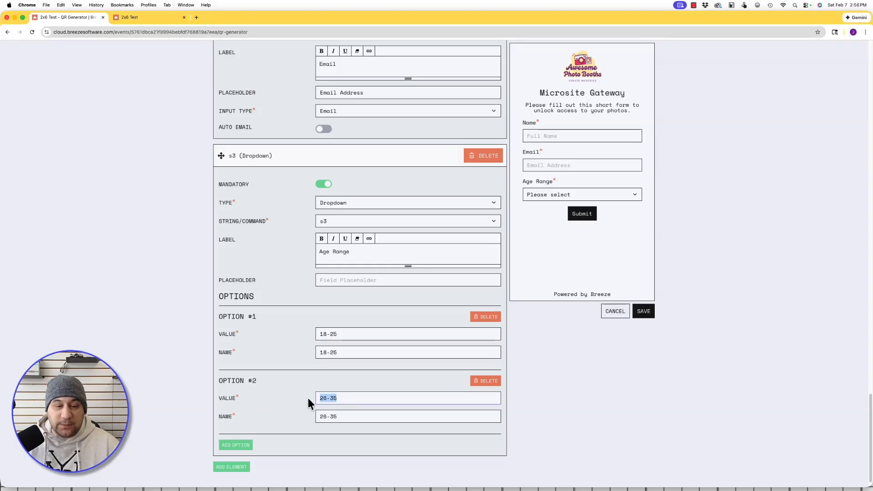
click(307, 398)
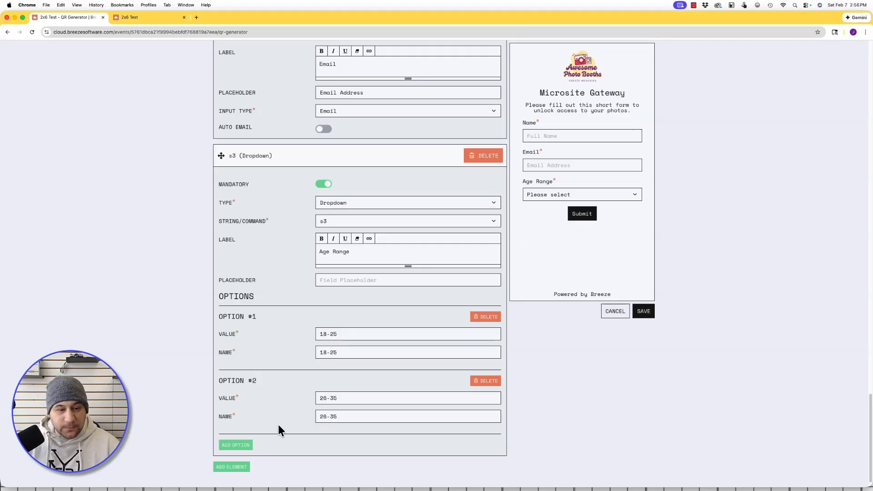
Step: Add a third option to the Age Range dropdown with 36-45 as both value and name
click(245, 449)
scroll(313, 368, down, 2)
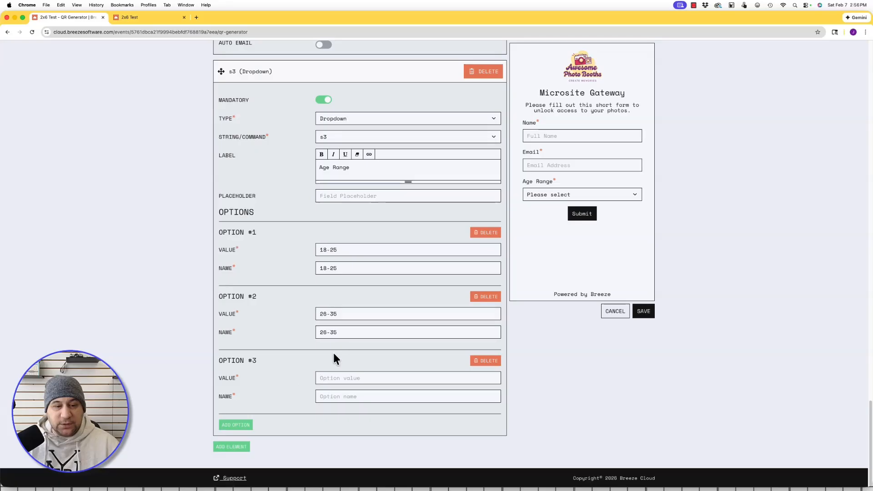
click(339, 378)
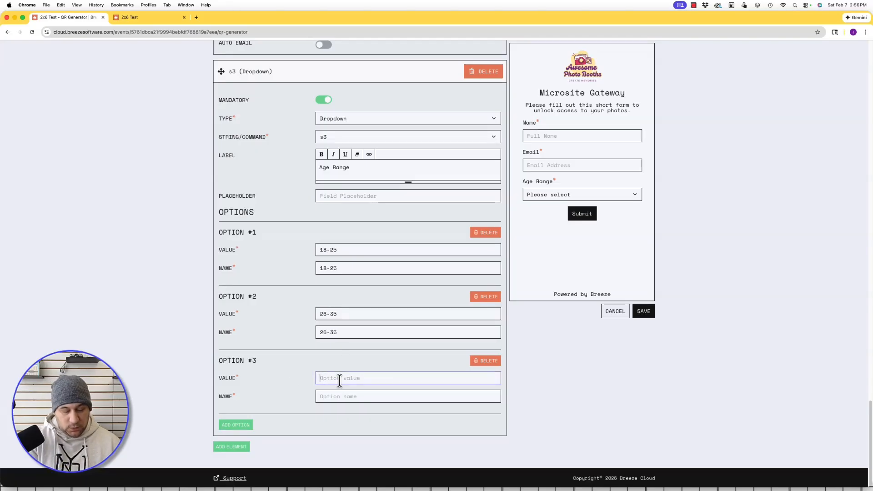
text(36-45)
key(Tab)
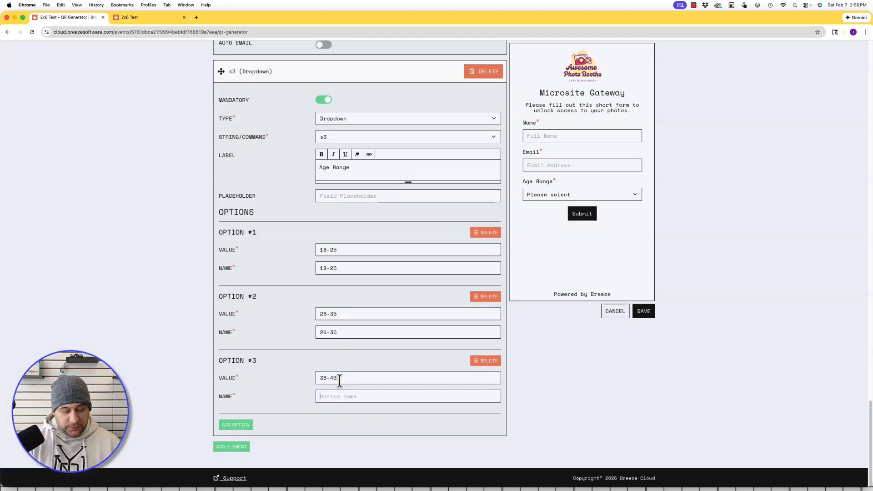
text(36-45)
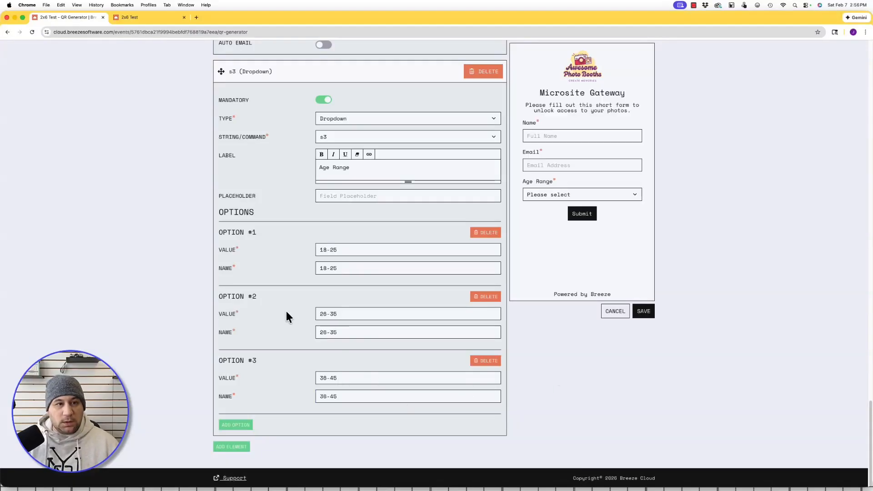
Step: Save the survey settings and open session ZAO522WLK, the fourth in the 2x6 Test event's session list
scroll(301, 309, up, 3)
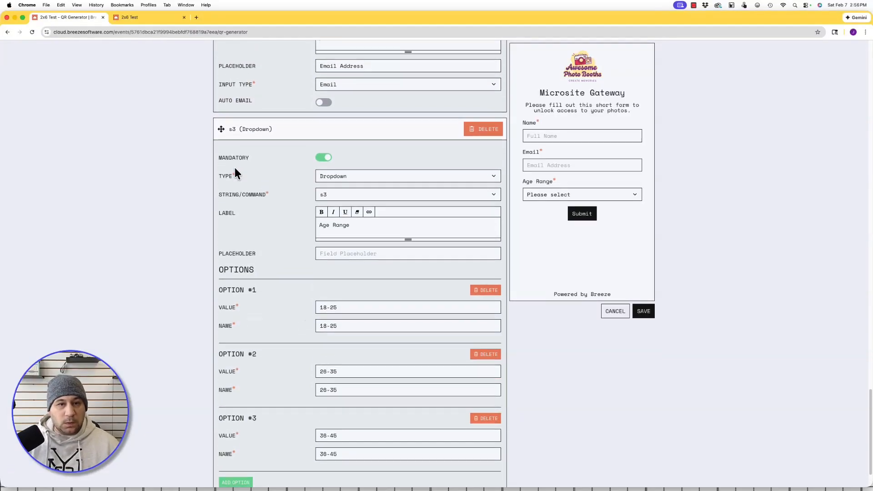
scroll(285, 291, down, 2)
scroll(288, 284, up, 5)
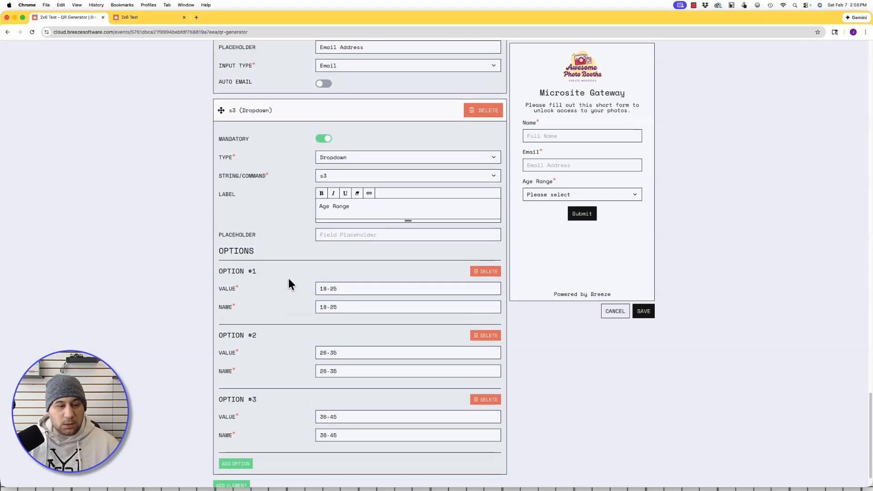
click(643, 312)
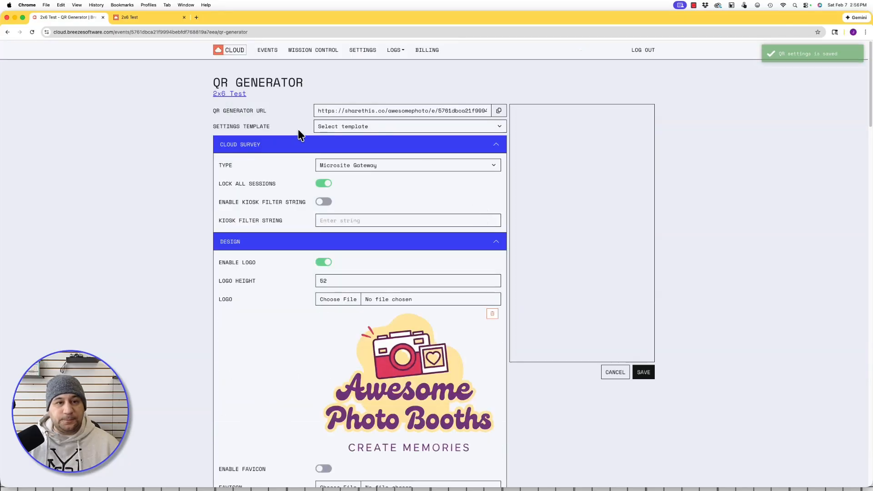
click(241, 94)
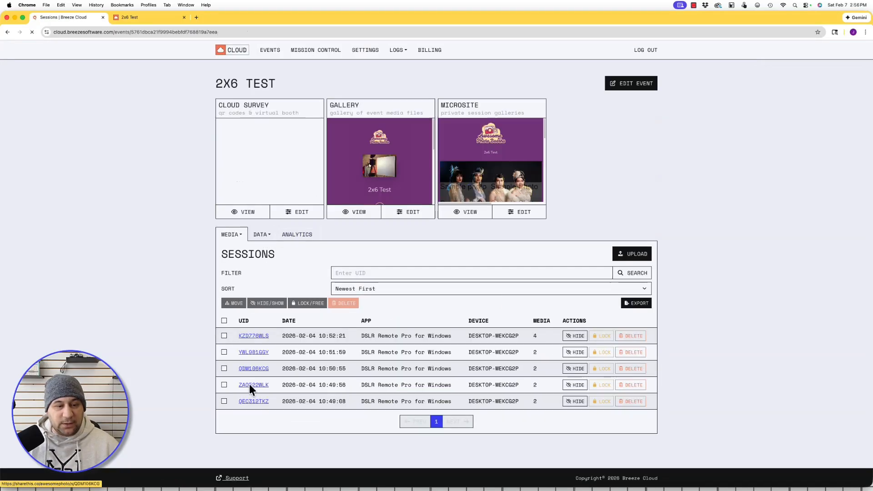
click(248, 385)
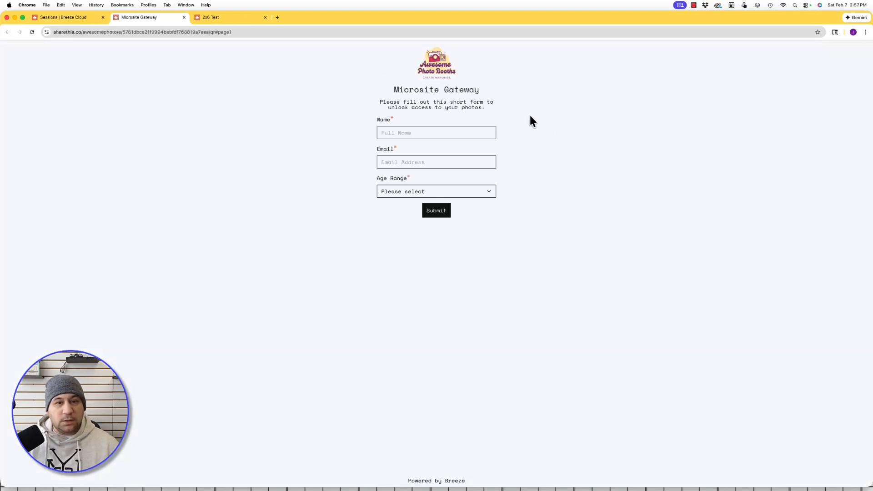
Step: Fill in the gateway form with the guest's name and email address, choose age range 26-35 and submit it
click(476, 134)
click(444, 150)
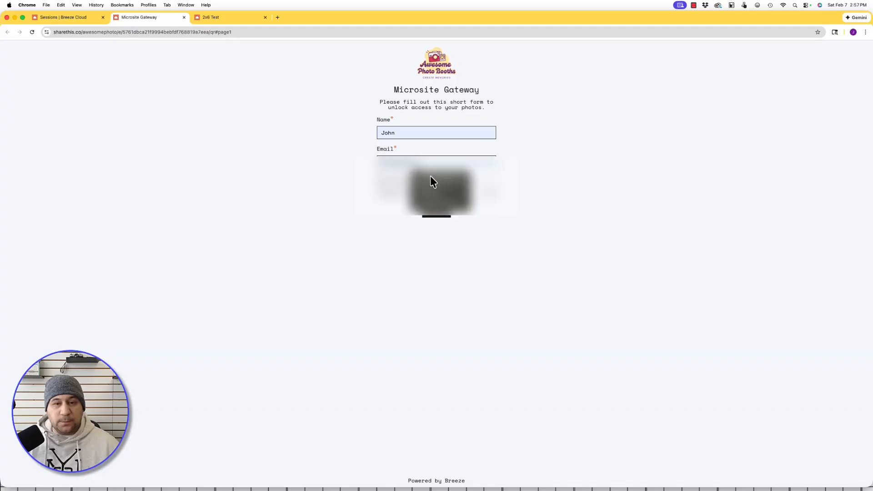
click(485, 192)
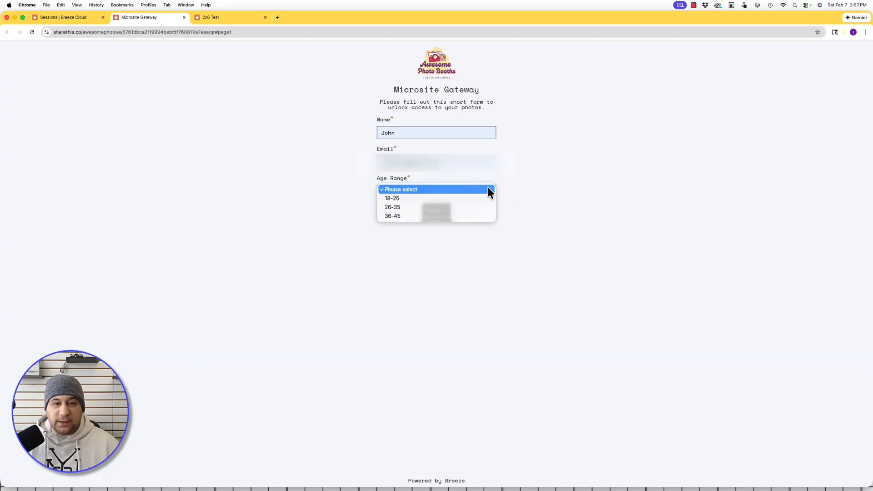
click(392, 207)
click(437, 216)
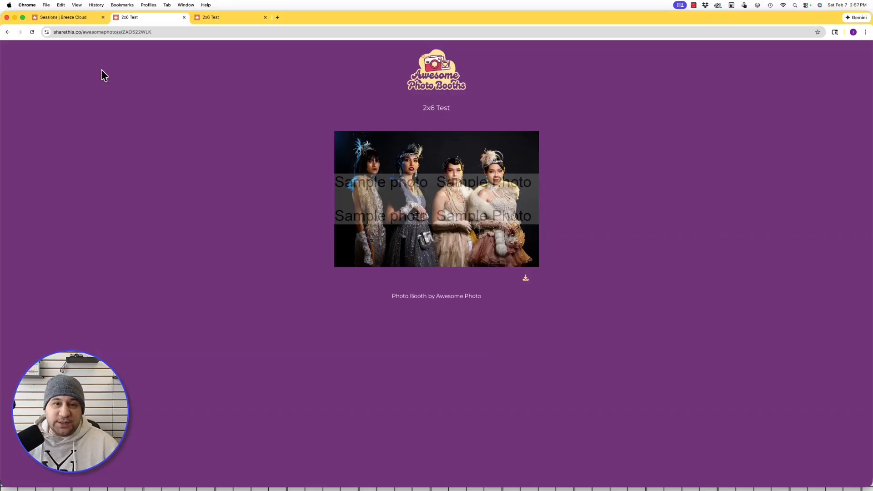
Step: Open the 2x6 Test event's QR Generations data in Breeze Cloud and inspect the newest entry's submitted parameters
click(76, 21)
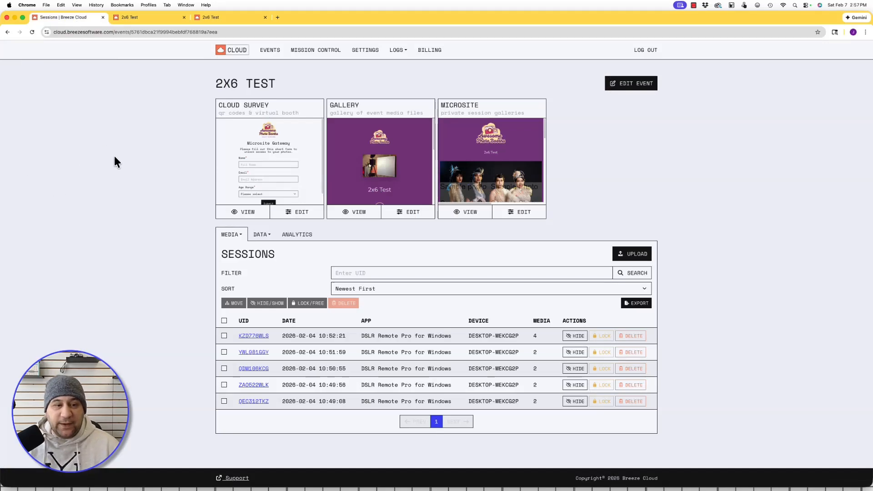
click(261, 235)
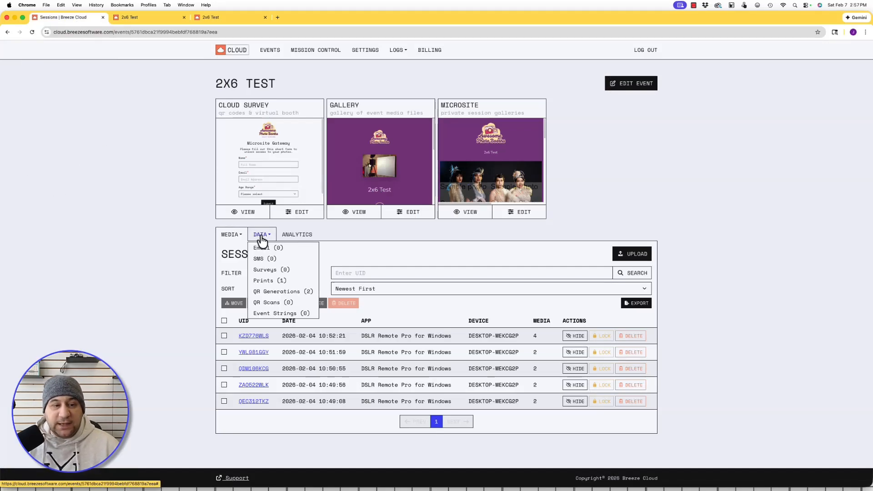
click(274, 293)
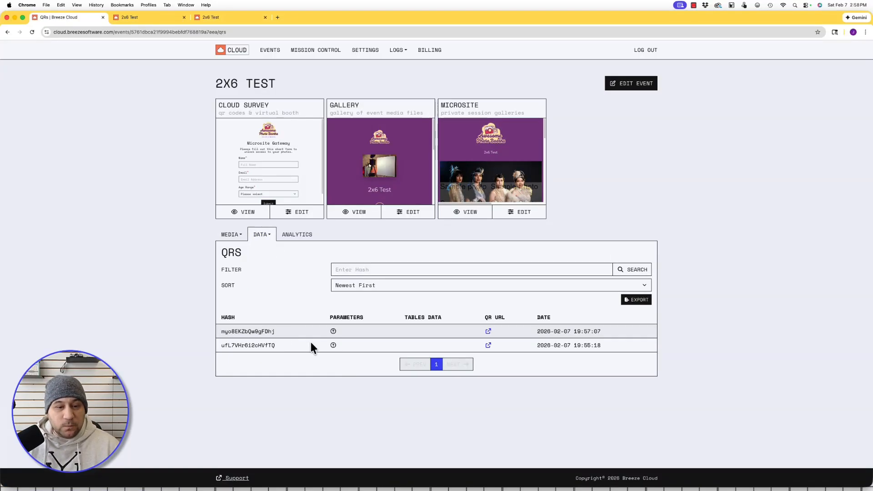
click(332, 331)
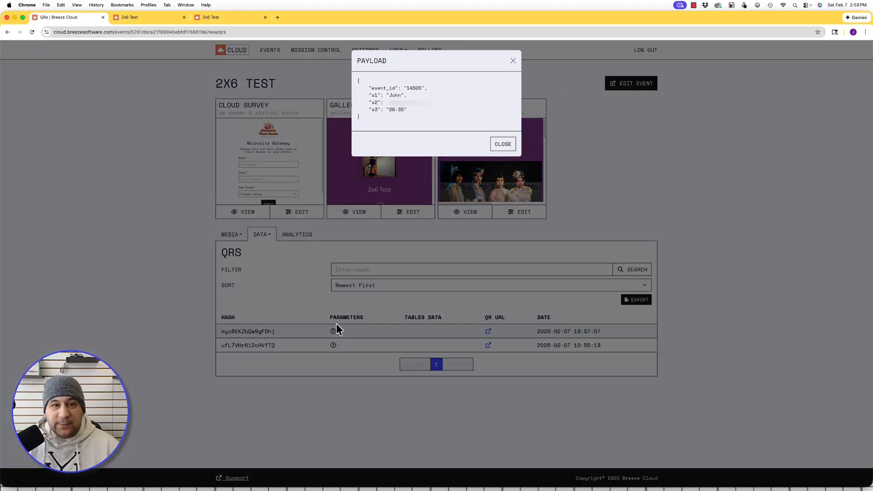
mouse_move(381, 90)
mouse_down()
mouse_move(397, 92)
mouse_move(378, 96)
mouse_up()
click(373, 102)
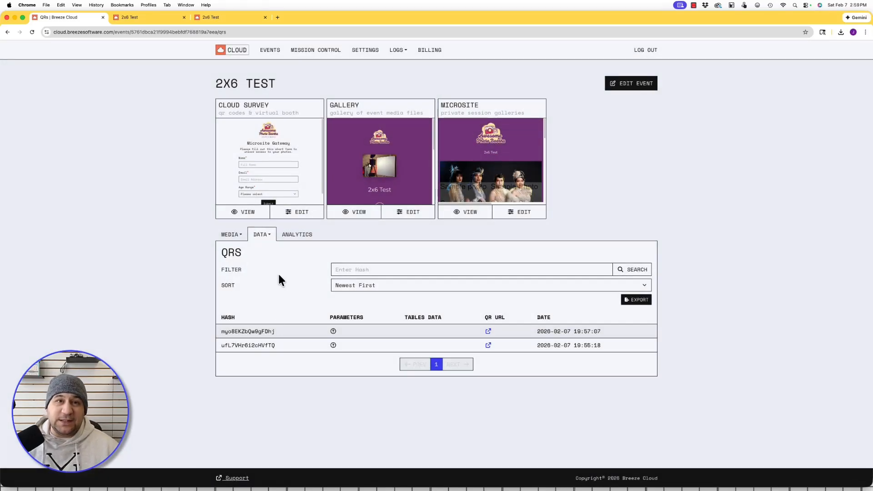
Step: Export the QR generations data as a CSV report and locate the exported file in the Downloads folder
click(636, 305)
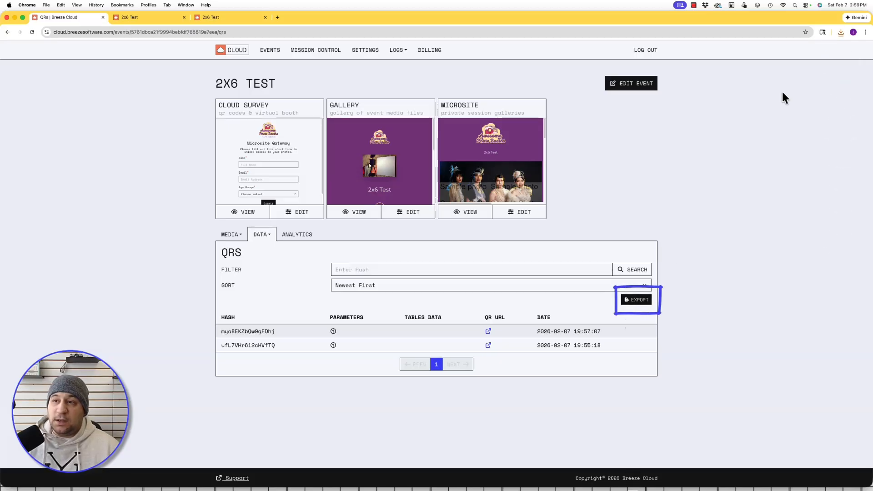
click(841, 32)
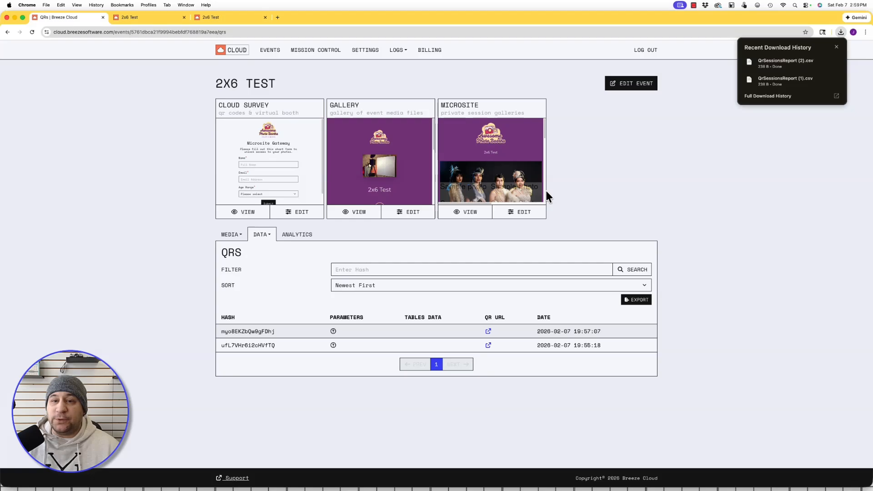
click(632, 476)
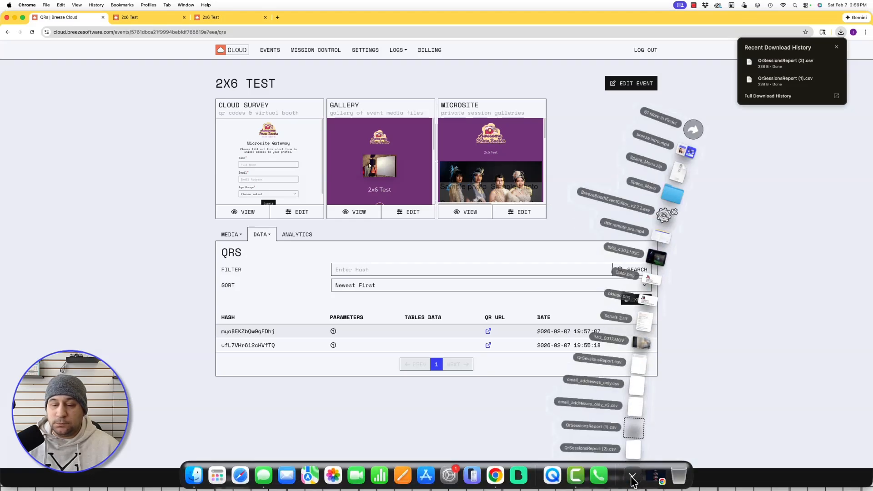
click(692, 129)
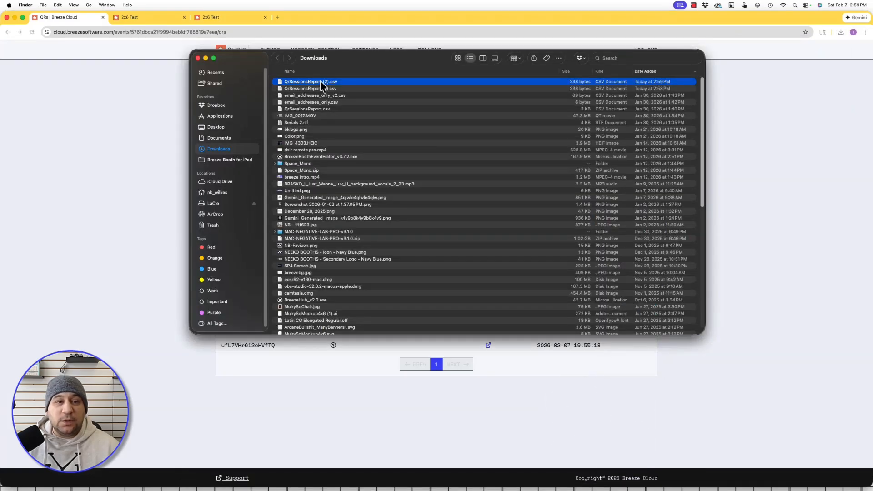
click(160, 85)
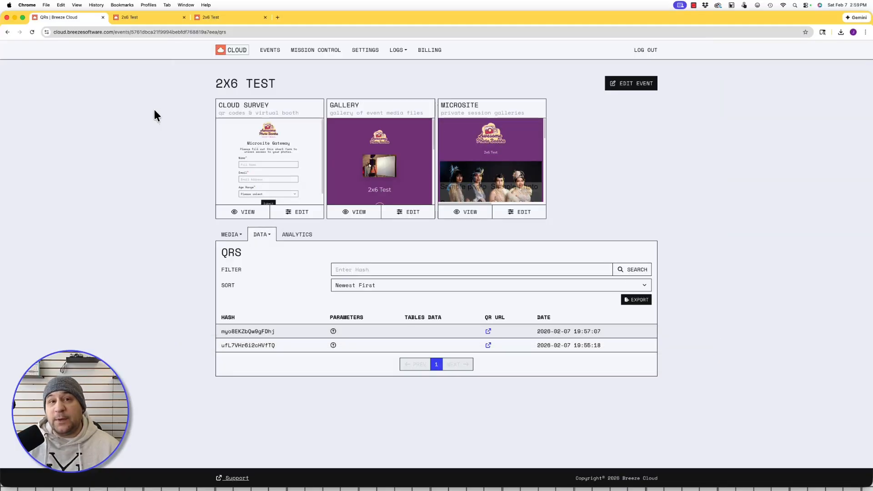